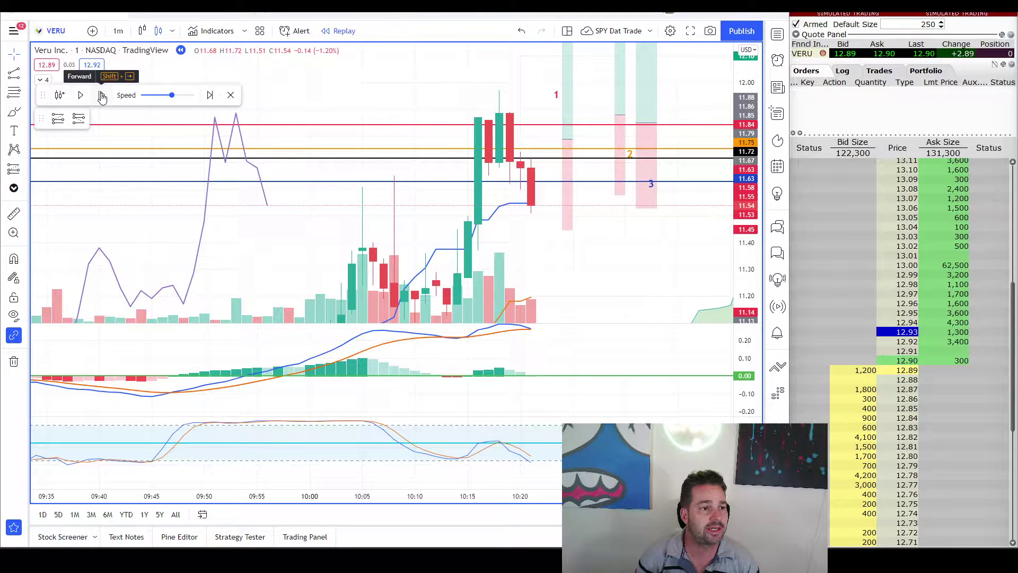
Step: Advance the VERU replay past the 11.95 spike to the 11.78 pullback, lowering the MACD lines
left_click(103, 97)
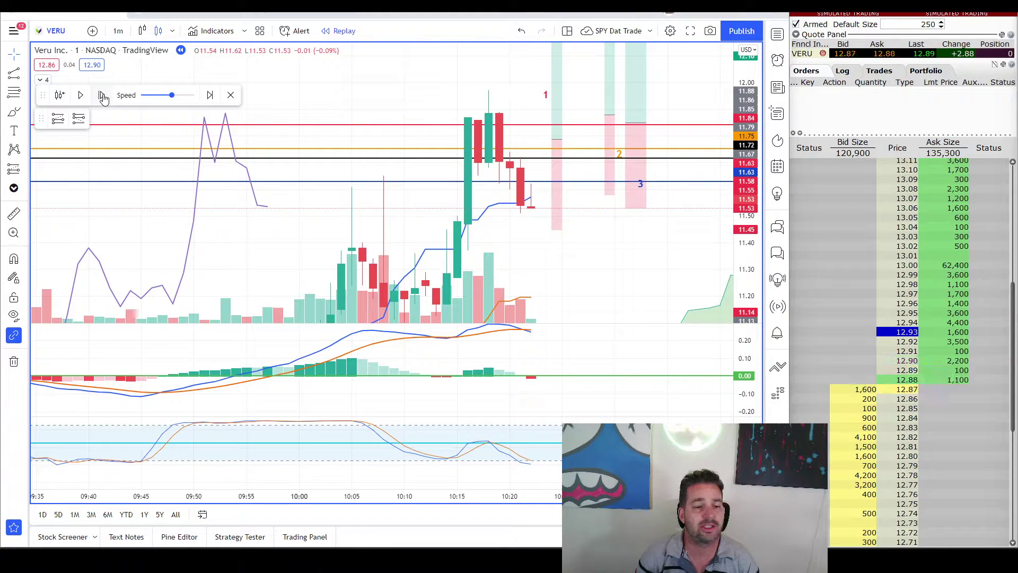
left_click(103, 96)
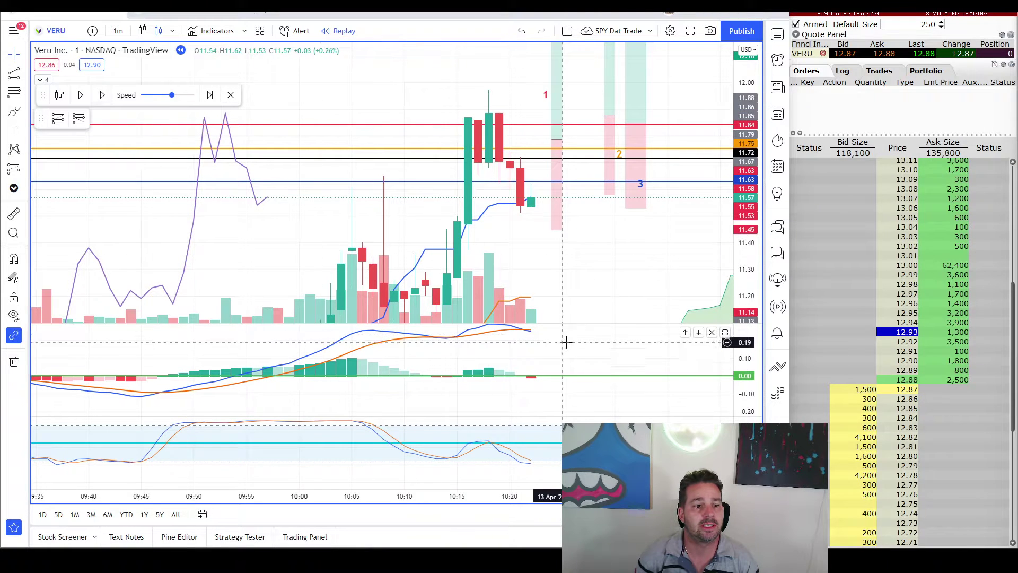
left_click_drag(566, 351, 565, 368)
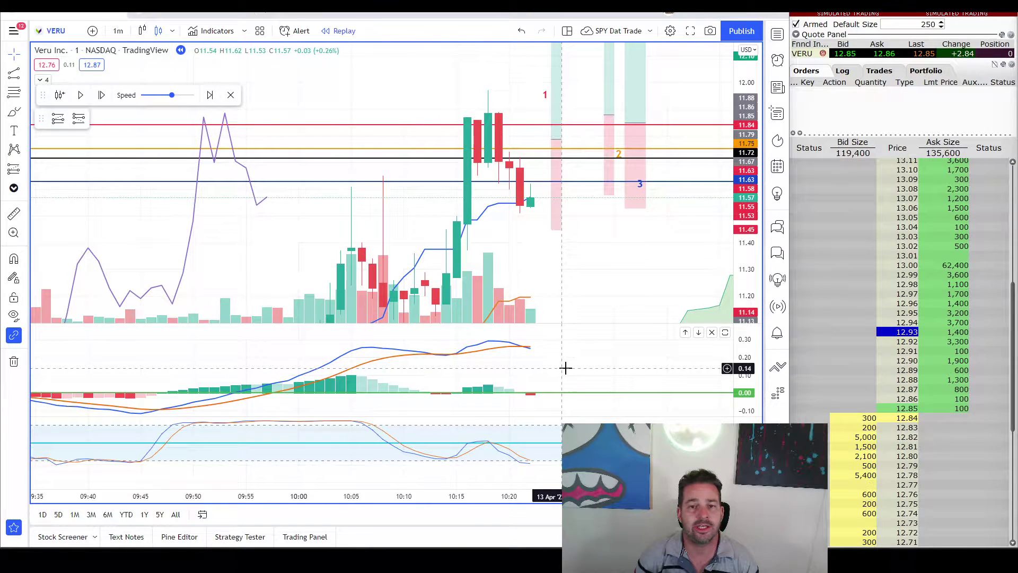
left_click(101, 95)
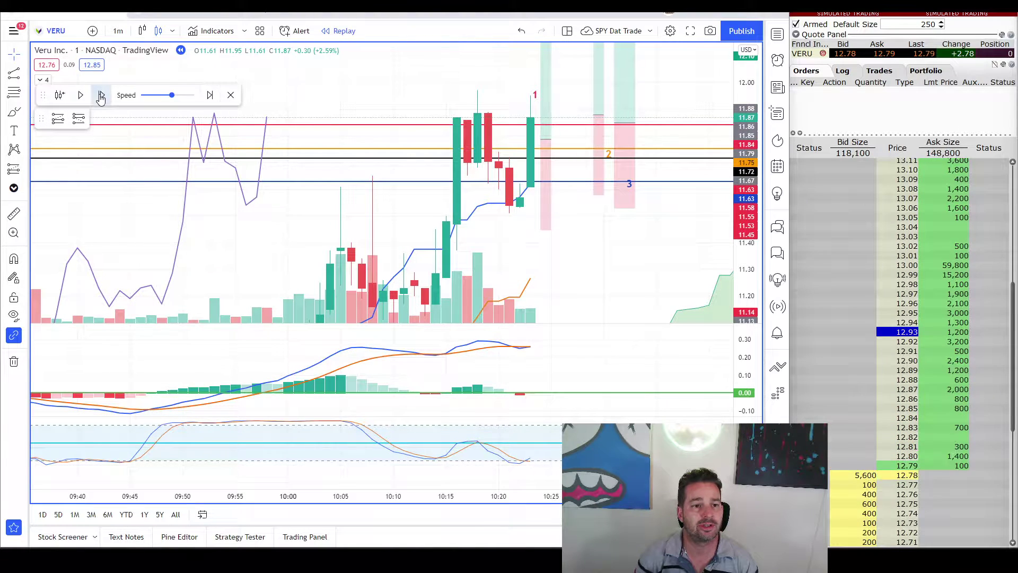
left_click(101, 96)
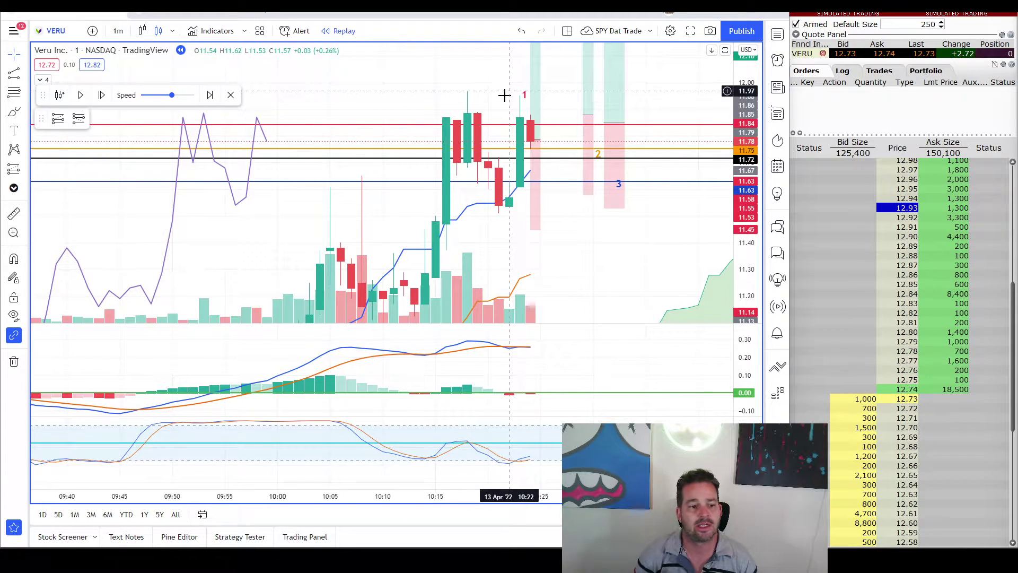
scroll(535, 470, "down", 2)
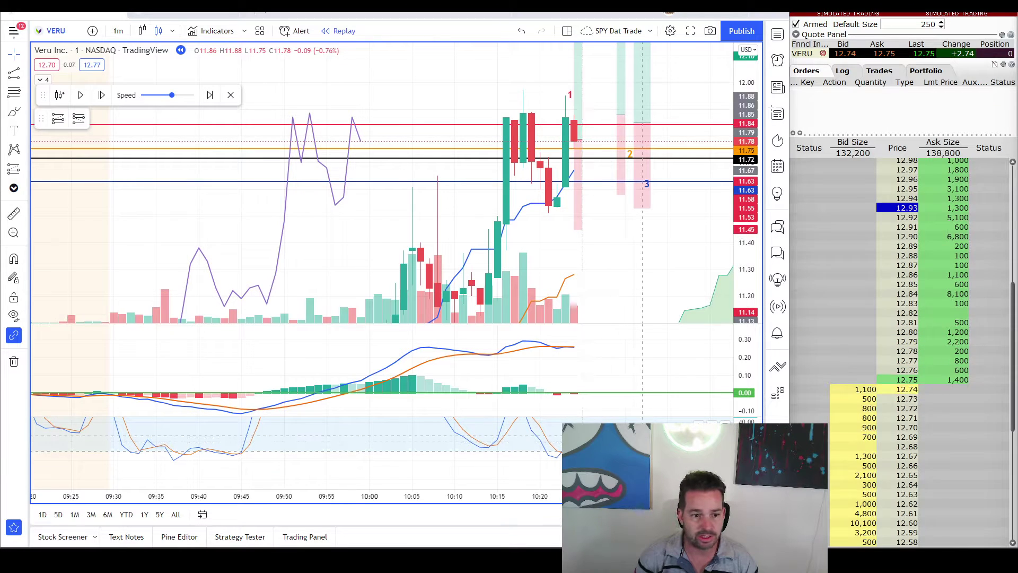
Step: Pan the VERU chart so the 12.00 price and 10:30 time are in view
left_click_drag(650, 268, 539, 240)
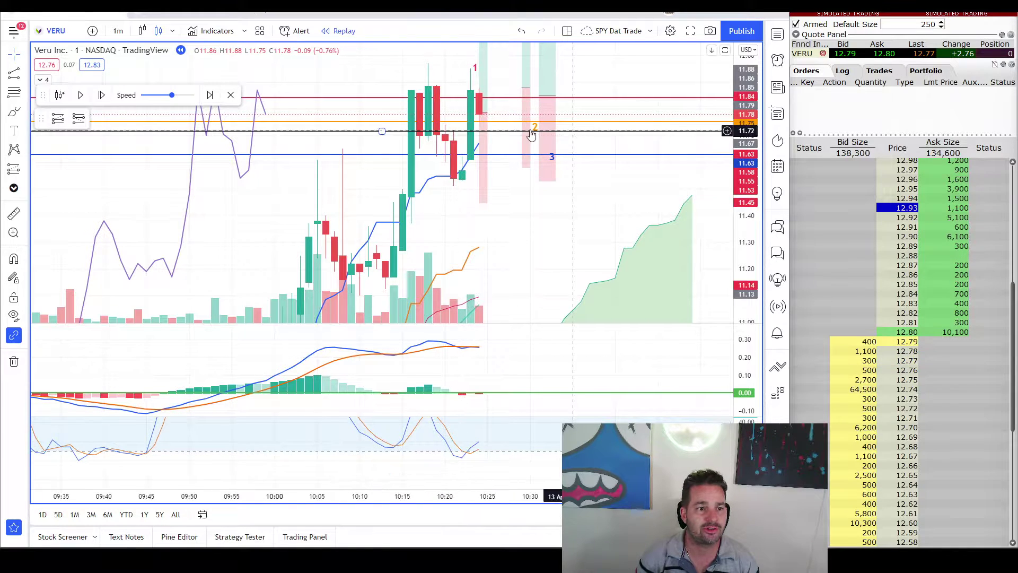
mouse_move(489, 113)
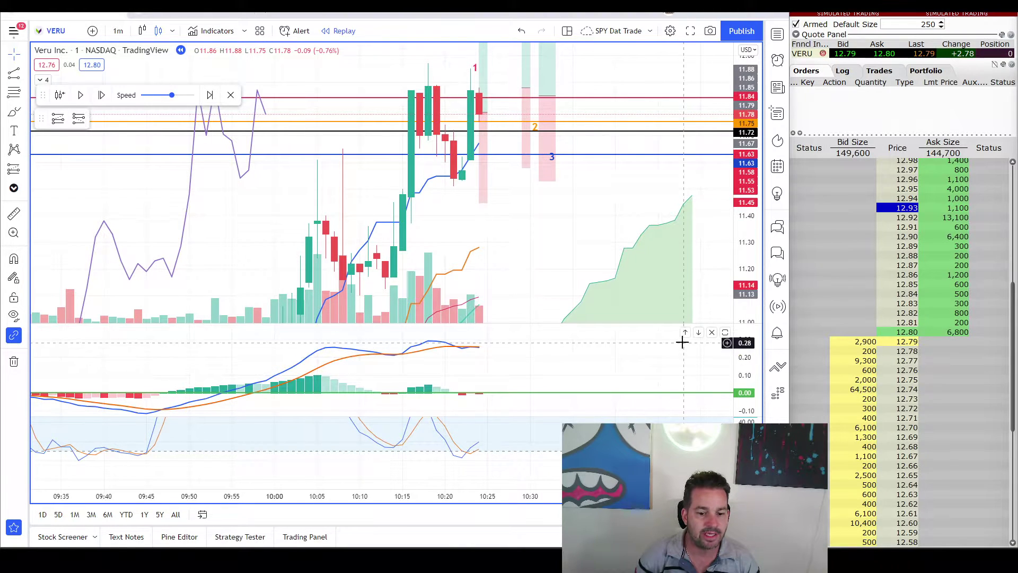
left_click_drag(610, 190, 615, 228)
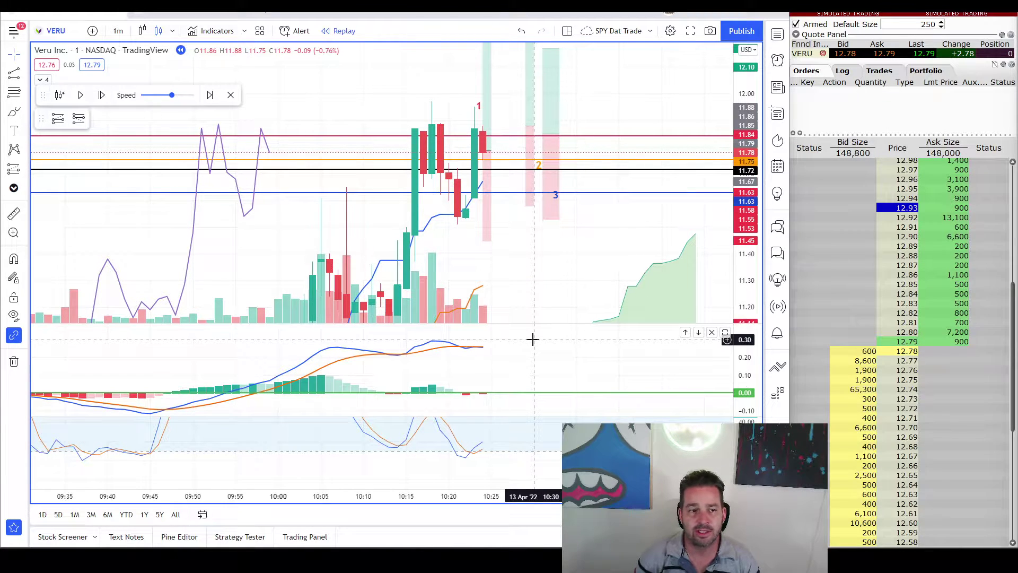
left_click_drag(539, 252, 518, 234)
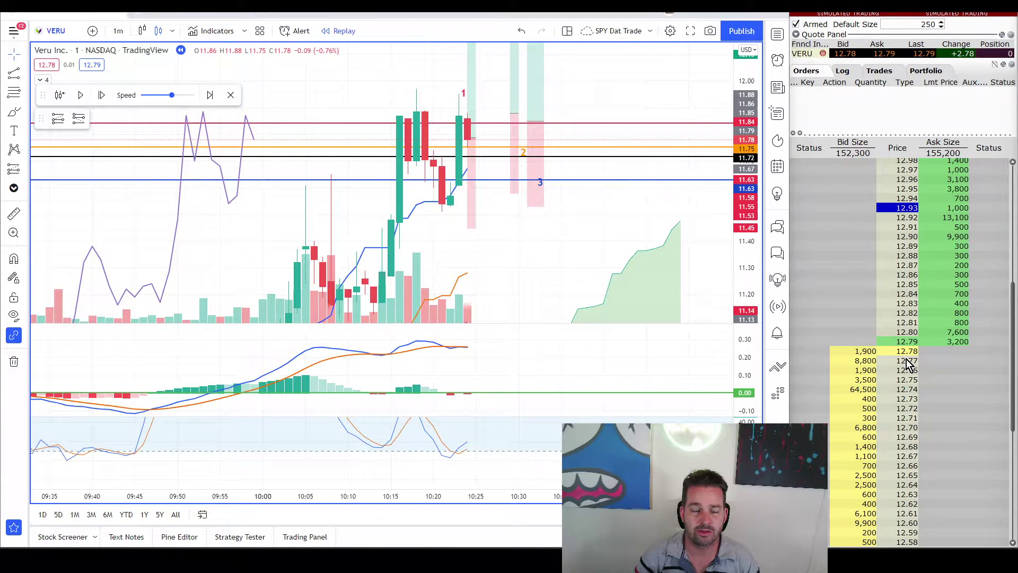
Step: Rescale the MACD pane to 0.15–0.35 and advance to the candle reaching 12.00
mouse_move(499, 142)
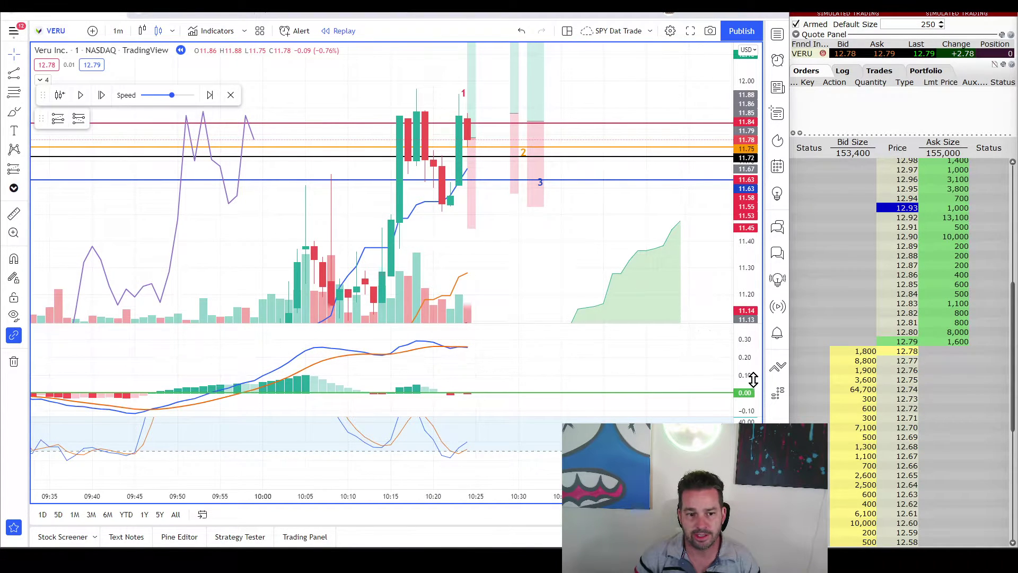
left_click_drag(752, 378, 598, 359)
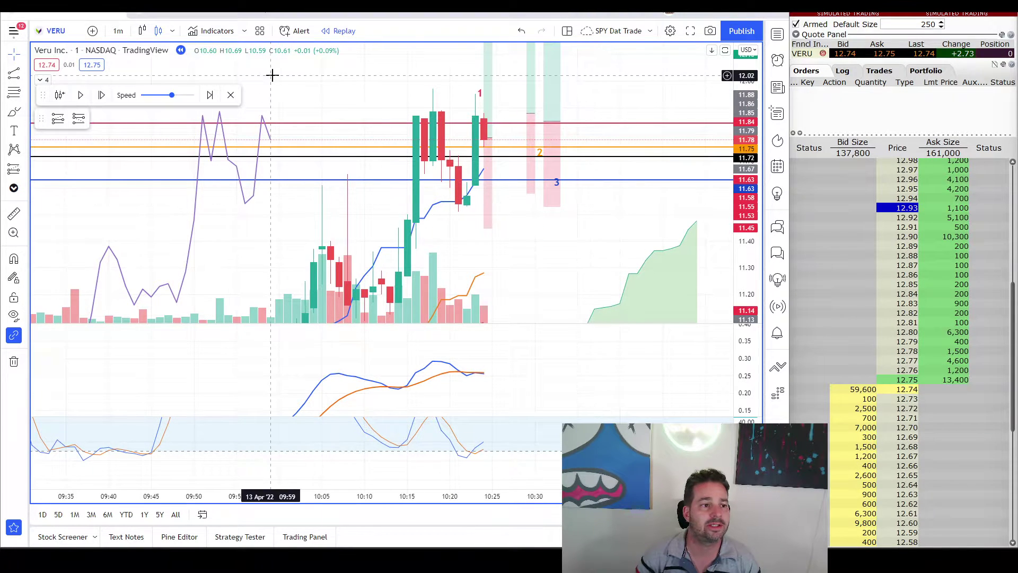
left_click(102, 95)
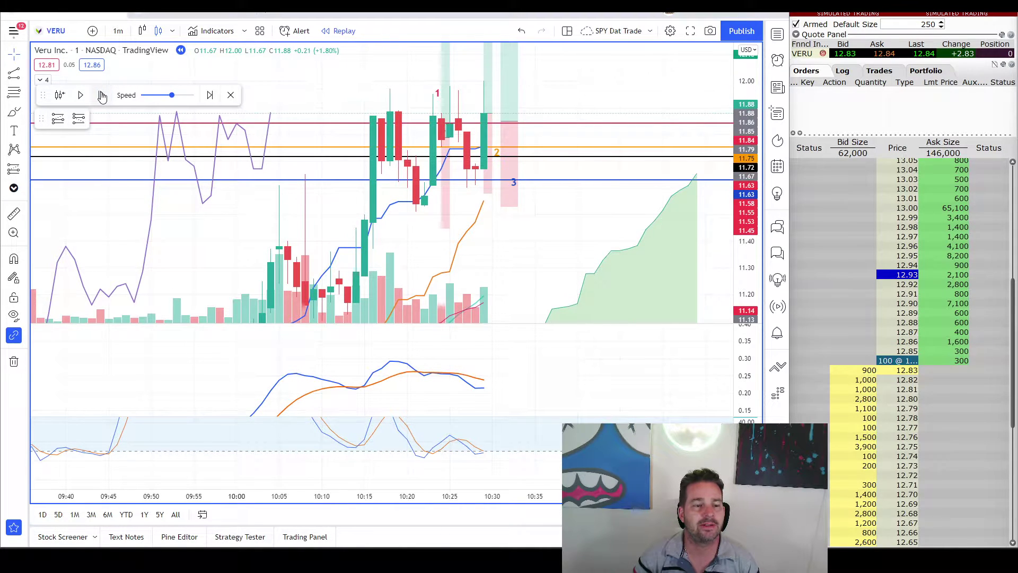
Step: Move the long position onto the newest bar (quantity 781), then advance to the 11.91 candle
mouse_move(481, 113)
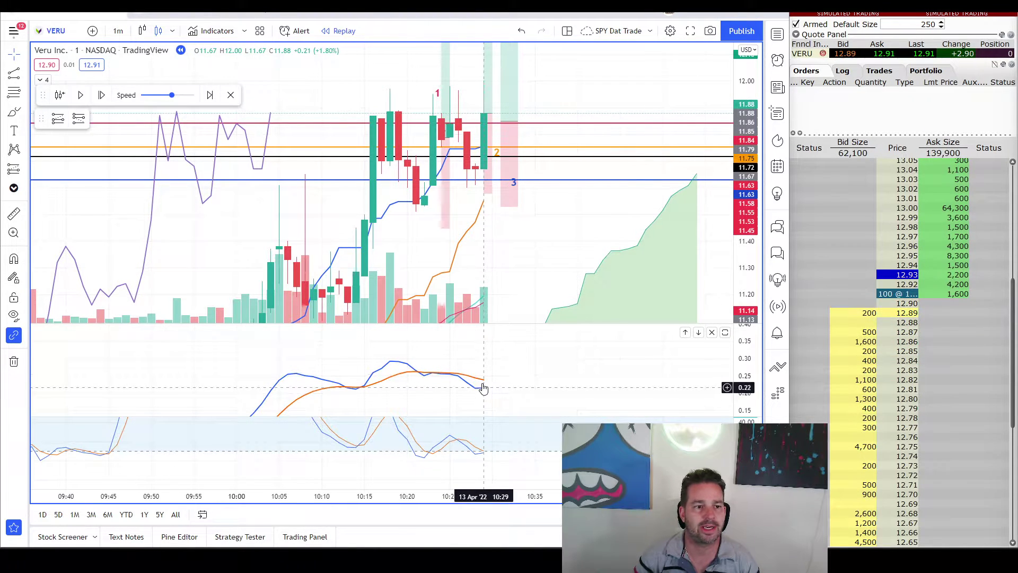
scroll(504, 242, "up", 1)
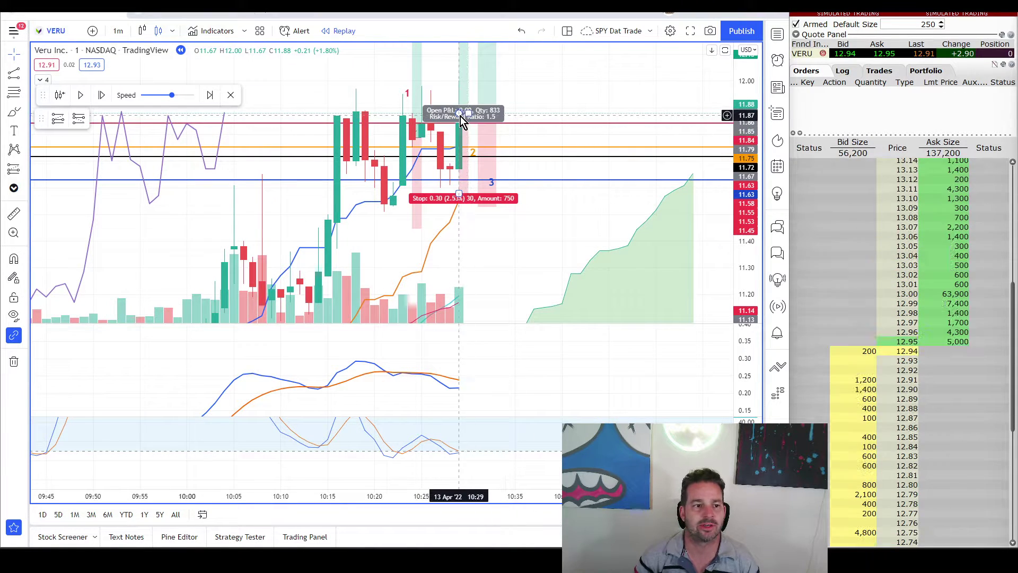
left_click_drag(460, 114, 479, 121)
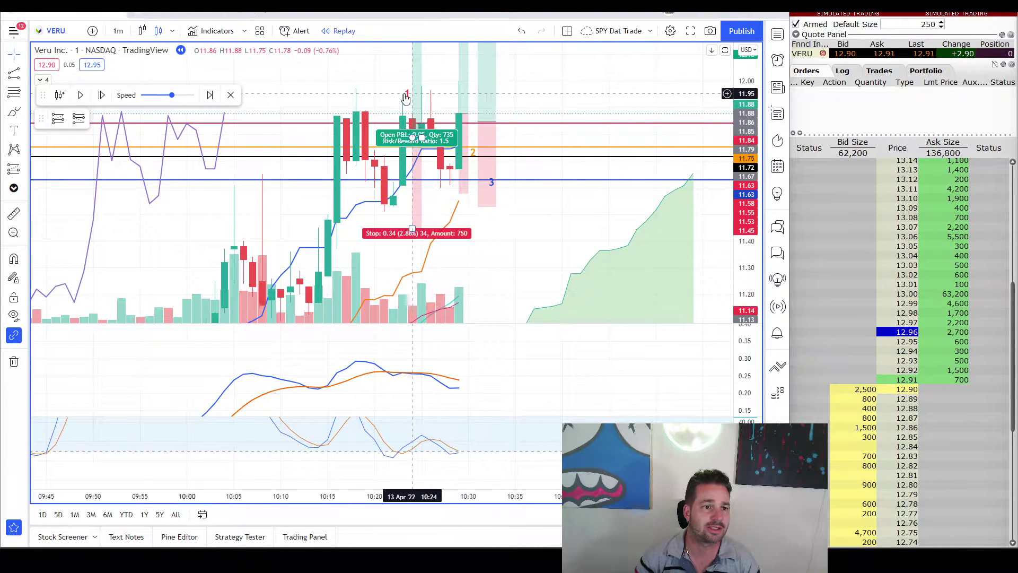
left_click(101, 95)
Step: Step the VERU replay bar by bar to about 11:53, as price dips near 11.10 then recovers to 11.40
left_click(99, 95)
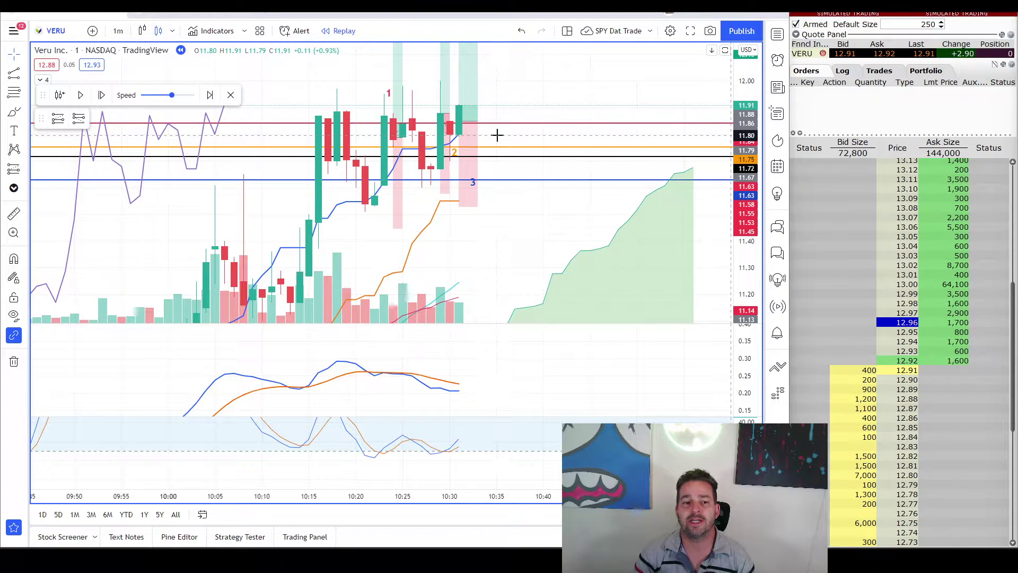
left_click(102, 96)
left_click(103, 96)
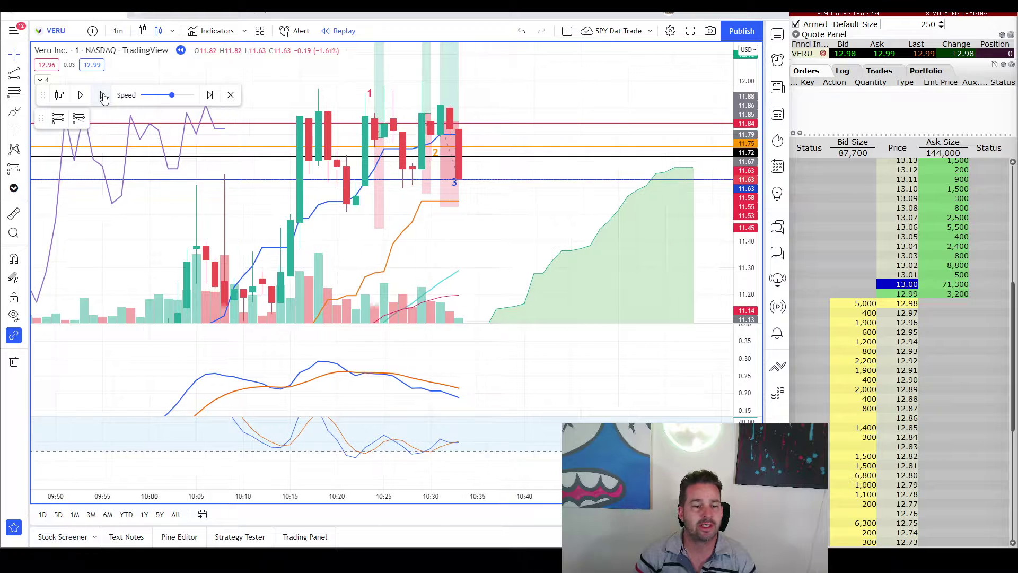
left_click(103, 96)
left_click(103, 96)
left_click(103, 96)
left_click(103, 96)
left_click(102, 96)
left_click(102, 96)
left_click(103, 96)
left_click(103, 96)
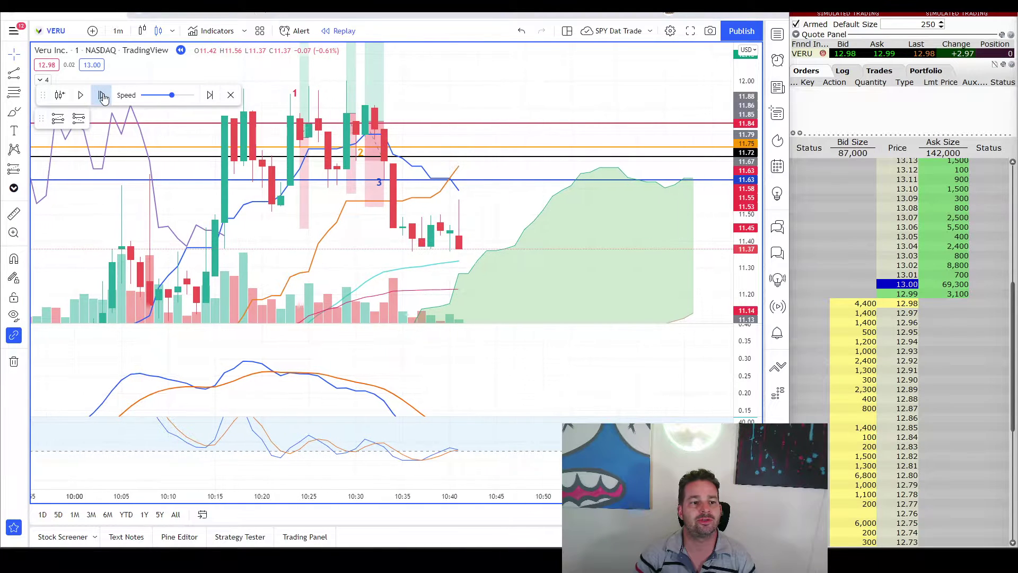
left_click(102, 96)
left_click(102, 96)
left_click(102, 96)
left_click(103, 96)
left_click(103, 96)
left_click(102, 96)
left_click(103, 96)
left_click(102, 96)
left_click(102, 96)
left_click(103, 96)
left_click(102, 96)
left_click(103, 96)
left_click(103, 96)
left_click(103, 96)
left_click(103, 96)
left_click(102, 96)
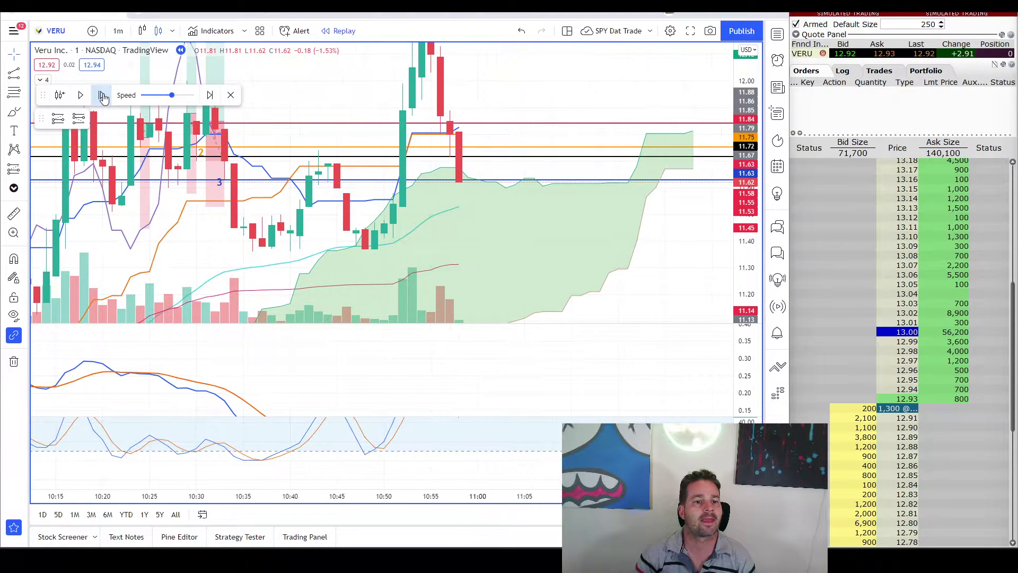
left_click(103, 96)
left_click(102, 96)
left_click(102, 96)
left_click(103, 96)
left_click(103, 96)
left_click(102, 96)
left_click(103, 96)
left_click(103, 96)
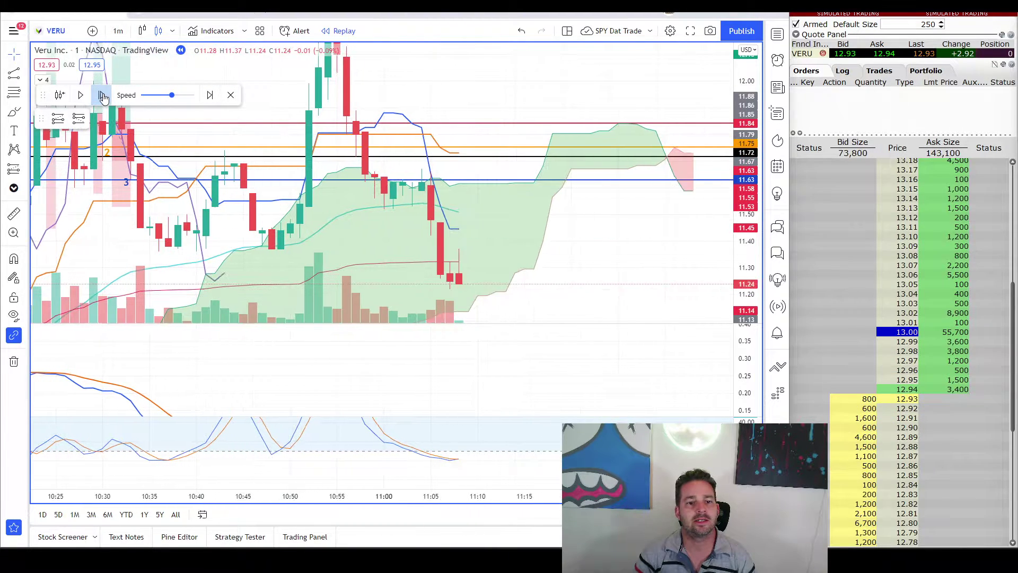
left_click(102, 96)
left_click(102, 96)
left_click(102, 96)
left_click(103, 96)
left_click(102, 96)
left_click(102, 96)
left_click(102, 96)
left_click(103, 95)
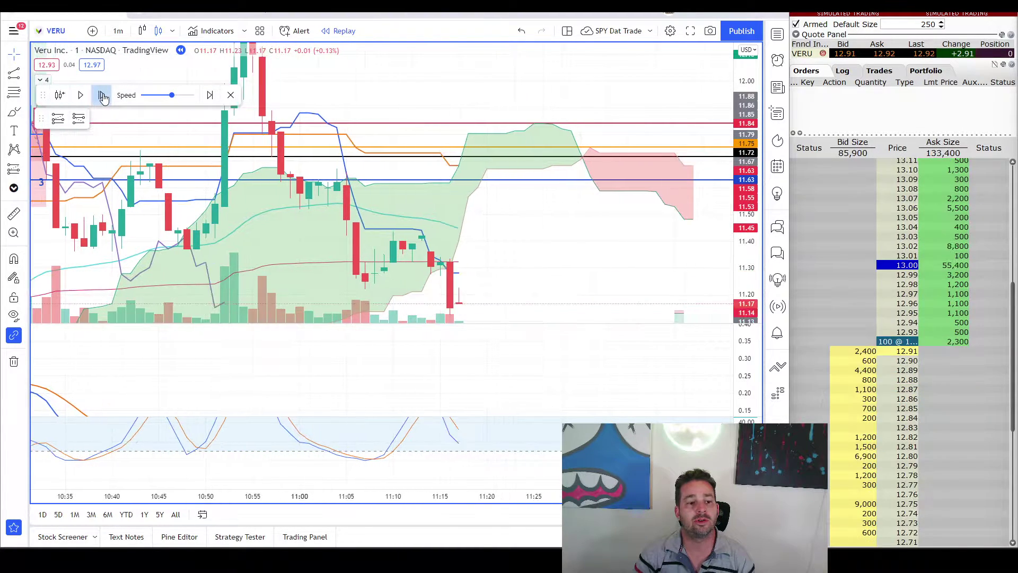
left_click(102, 96)
left_click(102, 96)
left_click(102, 96)
left_click(103, 96)
left_click(102, 96)
left_click(102, 96)
left_click(103, 96)
left_click(103, 96)
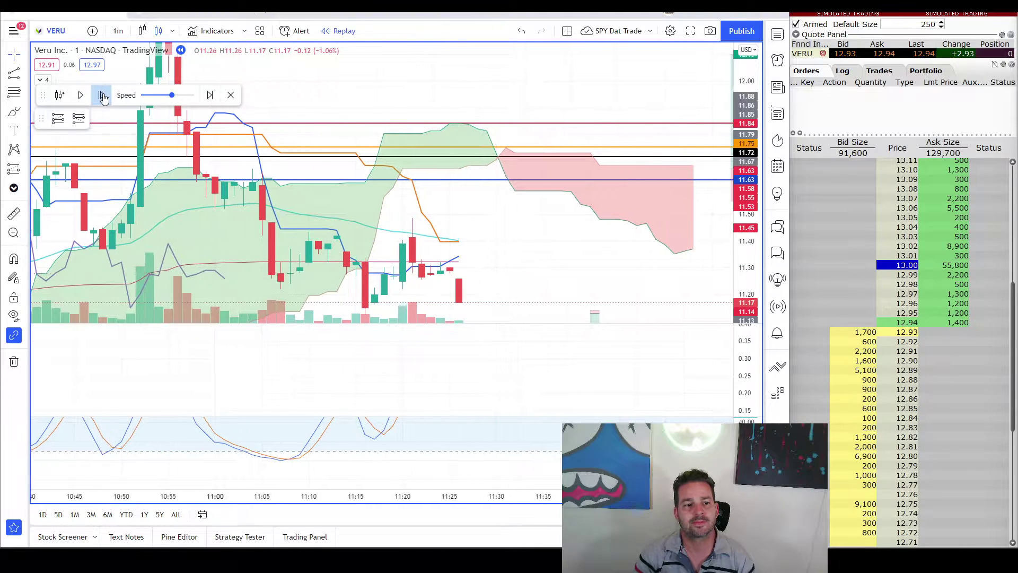
left_click(102, 96)
left_click(102, 96)
left_click(103, 96)
left_click(102, 96)
left_click(102, 96)
left_click(102, 96)
left_click(102, 96)
left_click(102, 96)
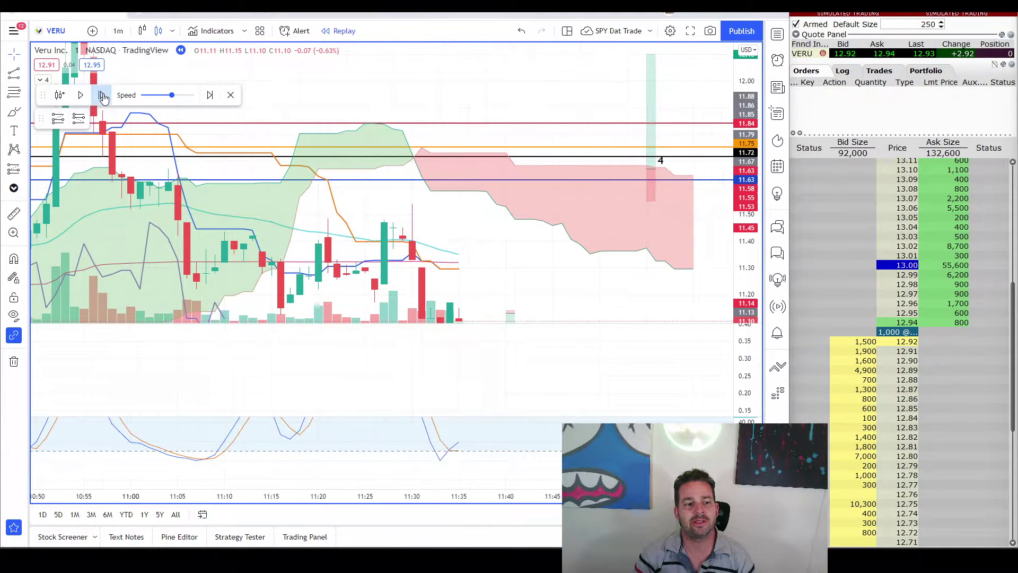
left_click(102, 96)
left_click(103, 96)
left_click(103, 96)
left_click(103, 96)
left_click(102, 96)
left_click(103, 96)
left_click(102, 96)
left_click(102, 96)
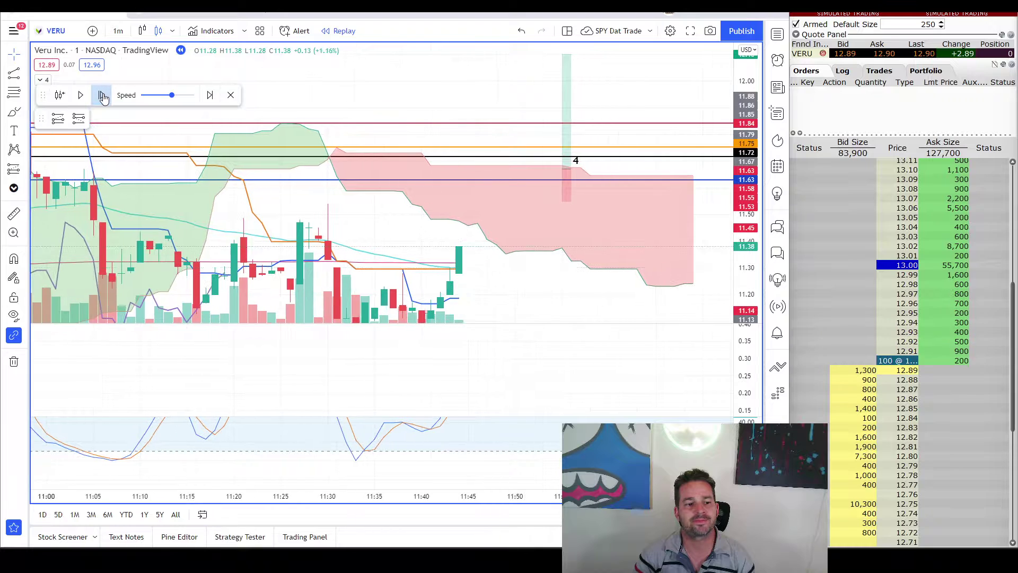
left_click(102, 96)
left_click(102, 95)
left_click(102, 96)
left_click(102, 96)
left_click(102, 96)
left_click(102, 96)
left_click(103, 96)
left_click(102, 96)
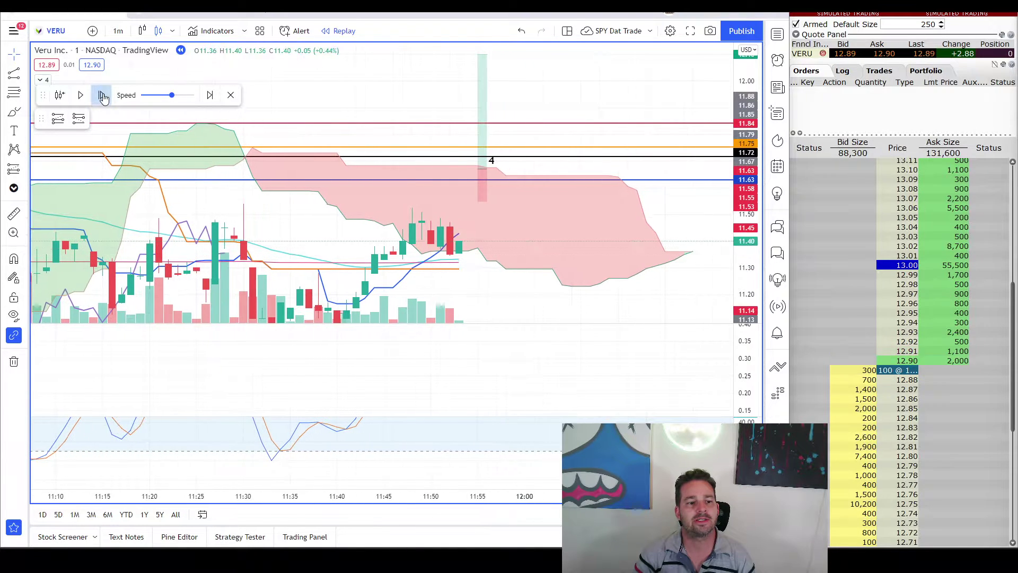
left_click(102, 96)
left_click(102, 96)
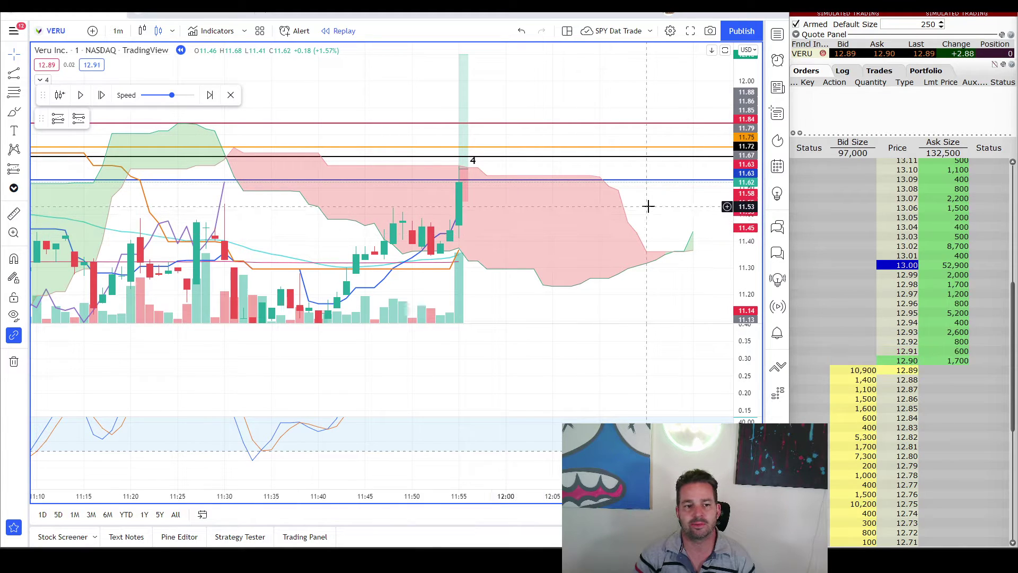
Step: Centre the latest candles and advance to the 11:56 candle closing at 11.72
left_click_drag(656, 211, 677, 218)
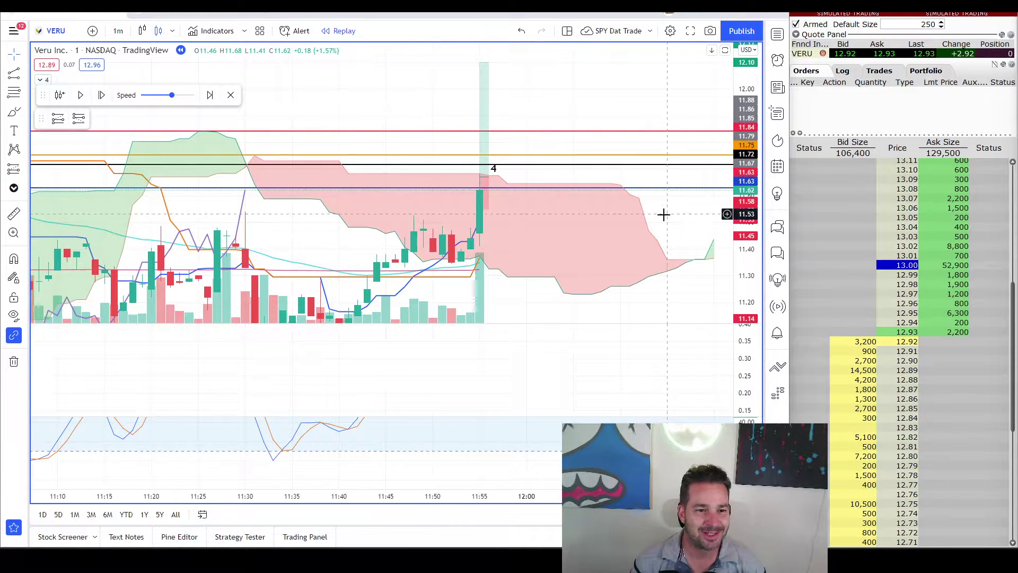
left_click_drag(664, 215, 671, 157)
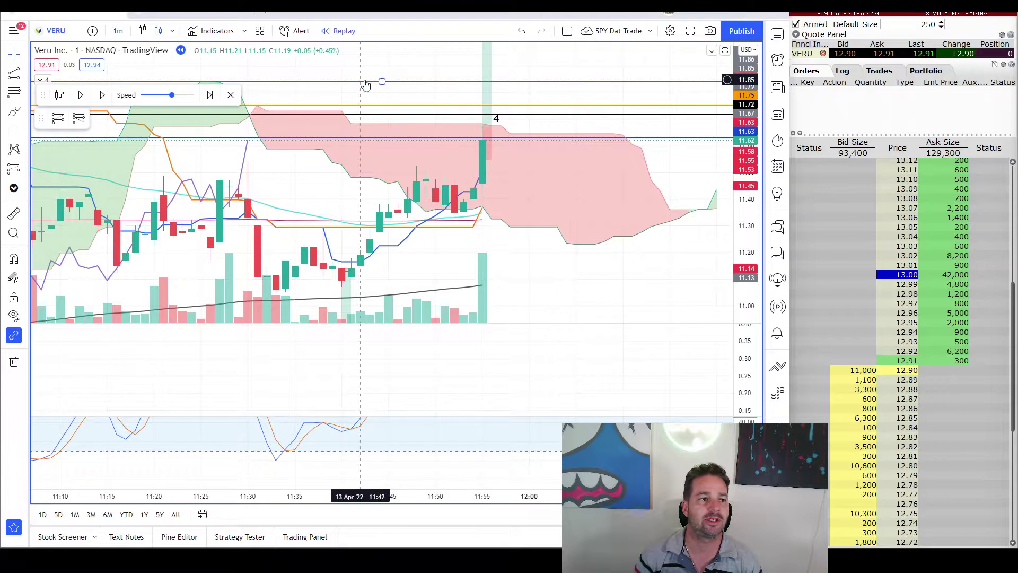
left_click(101, 96)
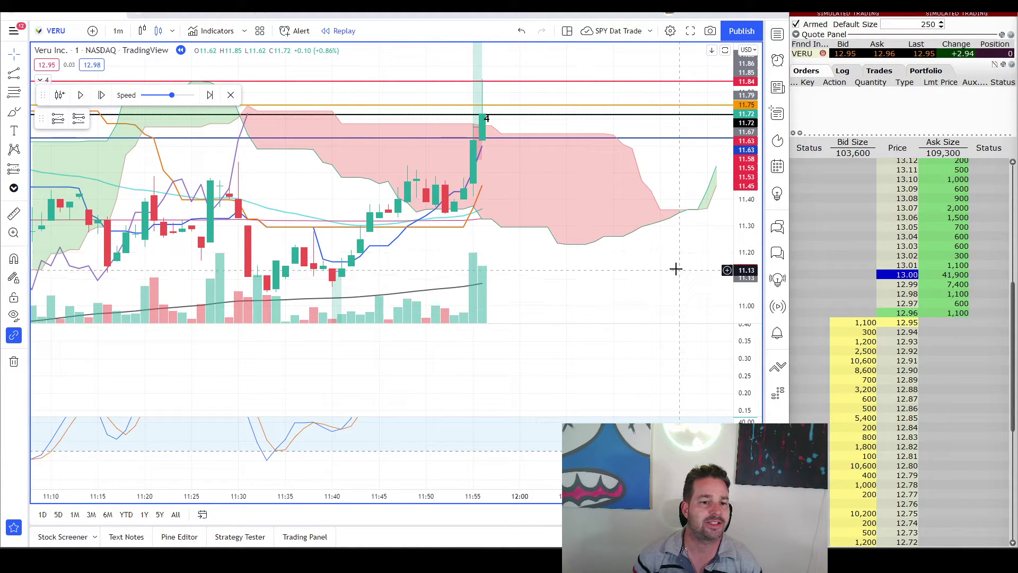
Step: Compress the price scale for a wider range and leave future space right of the candles
left_click_drag(675, 269, 626, 257)
left_click_drag(756, 104, 742, 223)
left_click_drag(663, 223, 643, 221)
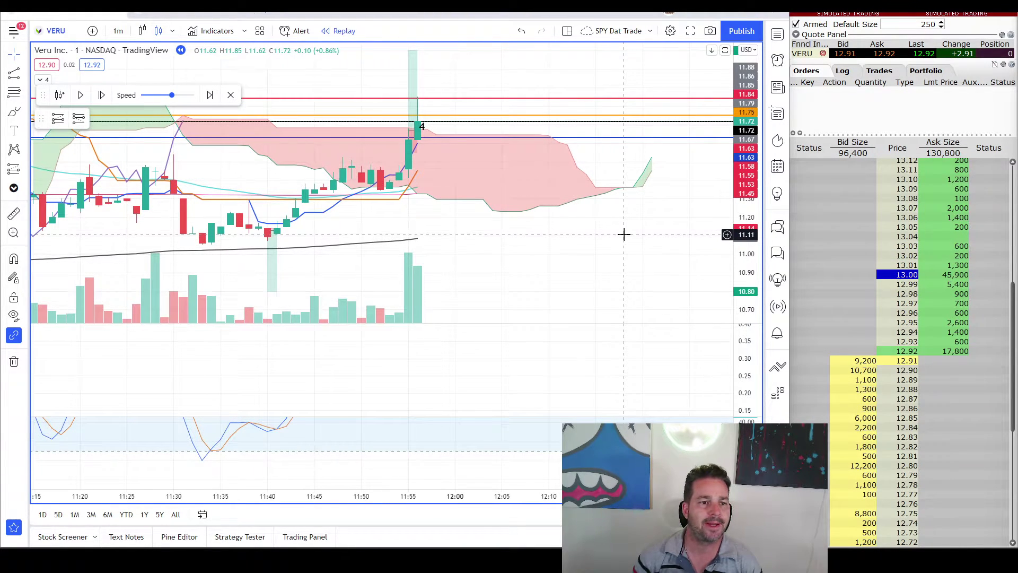
left_click_drag(575, 225, 577, 218)
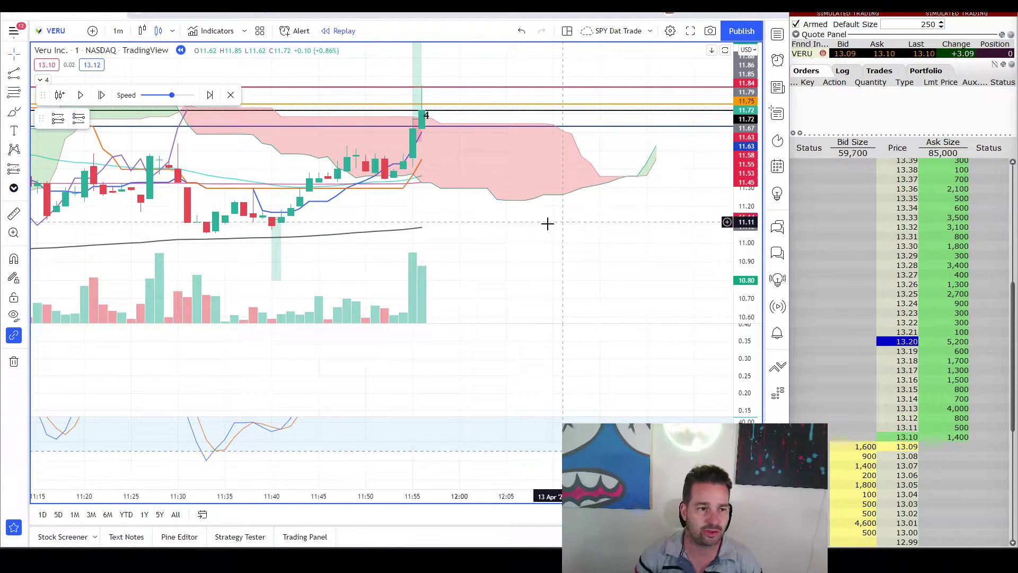
Step: Run the replay forward about 17 bars to the 12:31 breakout candle closing at 11.97
left_click(101, 95)
left_click(101, 96)
left_click(100, 96)
left_click(101, 96)
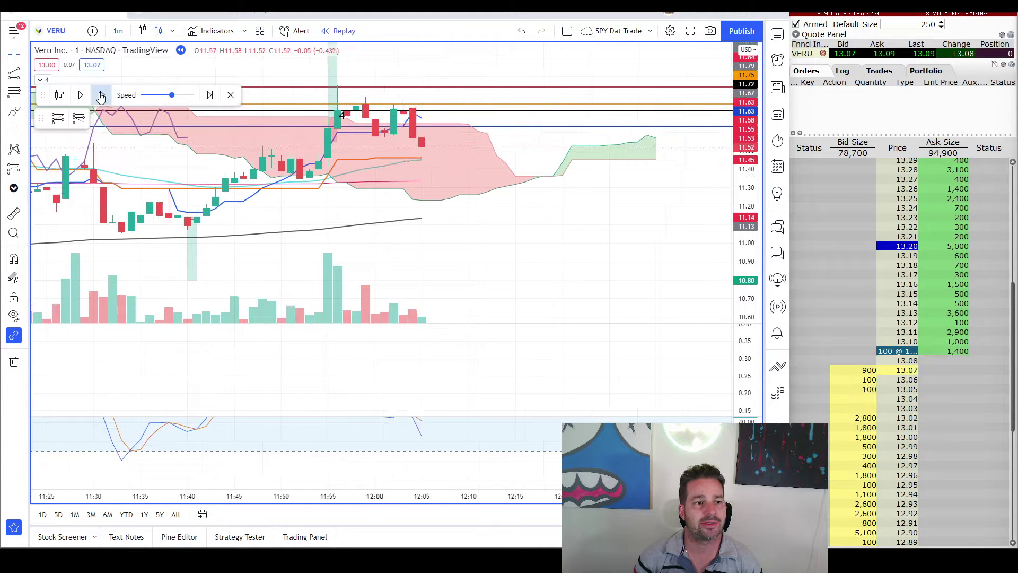
left_click(100, 95)
left_click(101, 95)
left_click(101, 95)
left_click(101, 96)
left_click(101, 95)
left_click(100, 95)
left_click(101, 95)
left_click(101, 95)
left_click(100, 96)
left_click(100, 96)
left_click(101, 95)
left_click(101, 95)
left_click(101, 96)
left_click(100, 95)
left_click(101, 96)
left_click(100, 95)
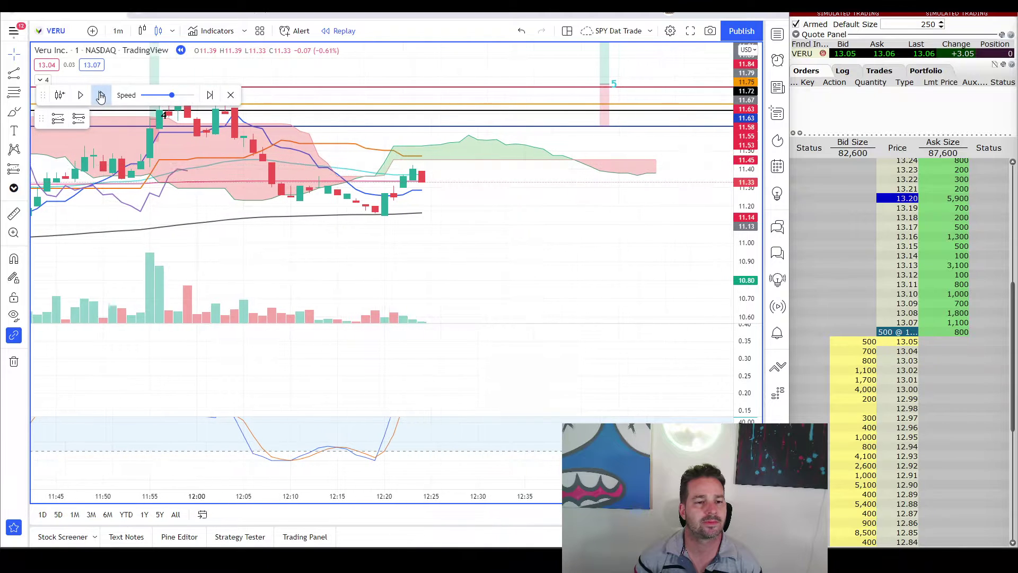
left_click(101, 95)
left_click(101, 95)
left_click(100, 95)
left_click(100, 95)
left_click(101, 96)
left_click(100, 96)
left_click(101, 95)
left_click(101, 95)
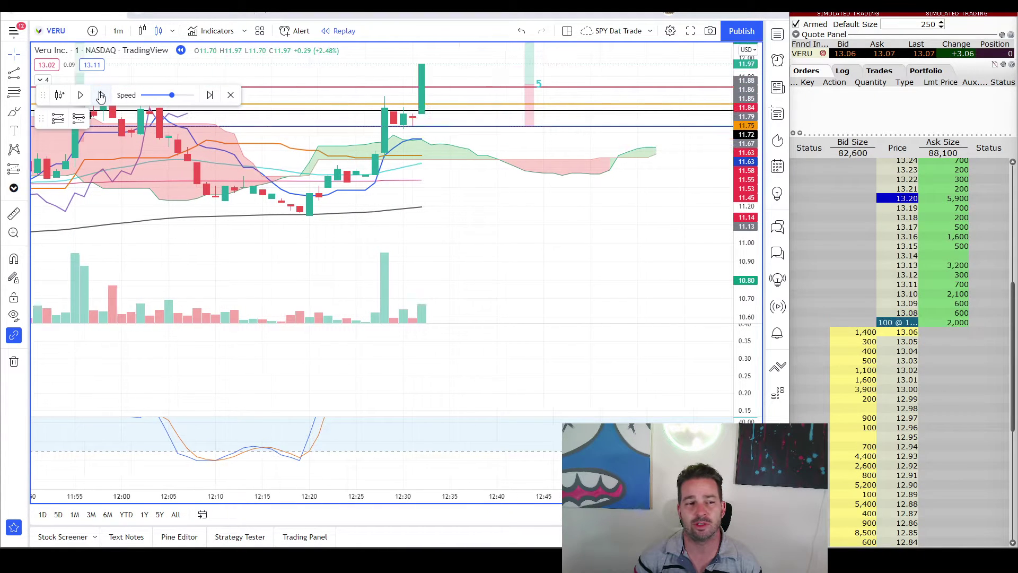
left_click(100, 96)
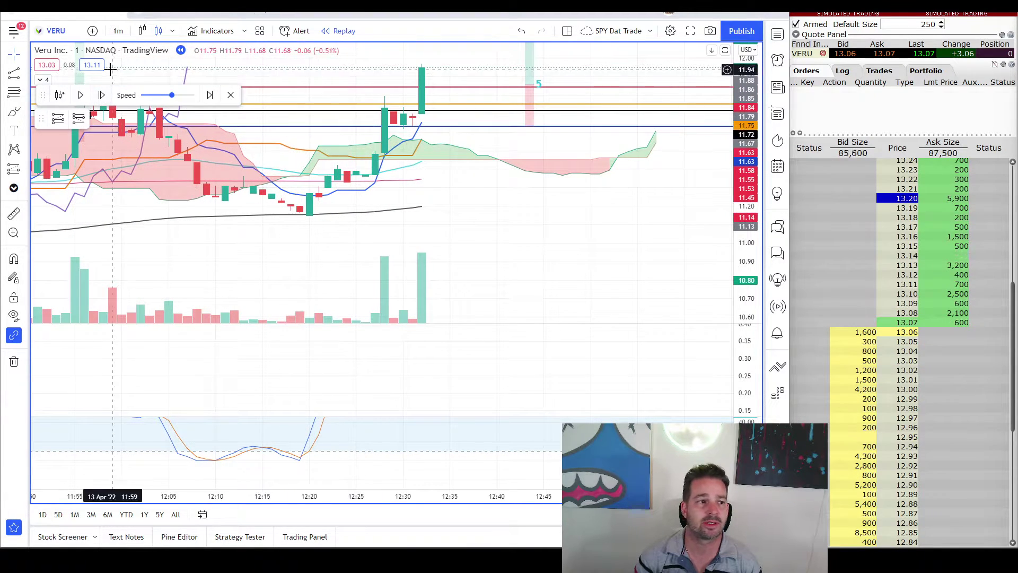
Step: Rescale the lower MACD pane around zero and shift the candles left to show future space
left_click_drag(493, 227, 586, 249)
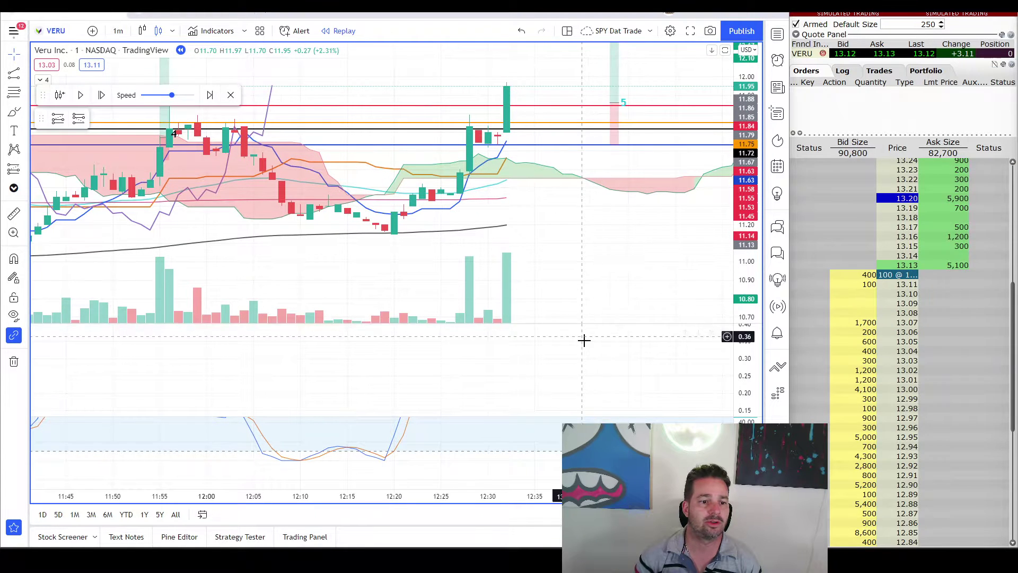
left_click_drag(584, 339, 590, 380)
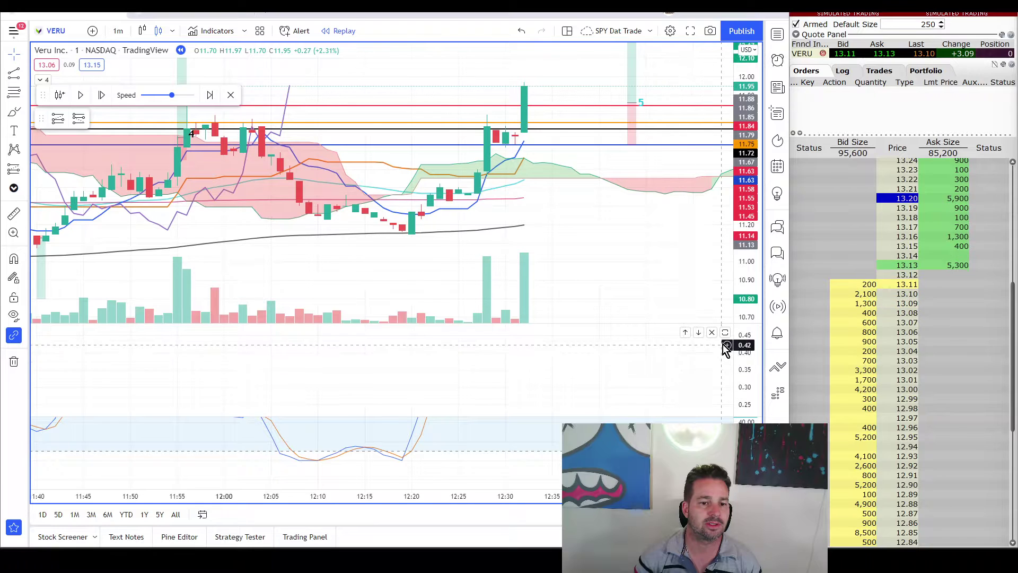
left_click_drag(573, 377, 576, 393)
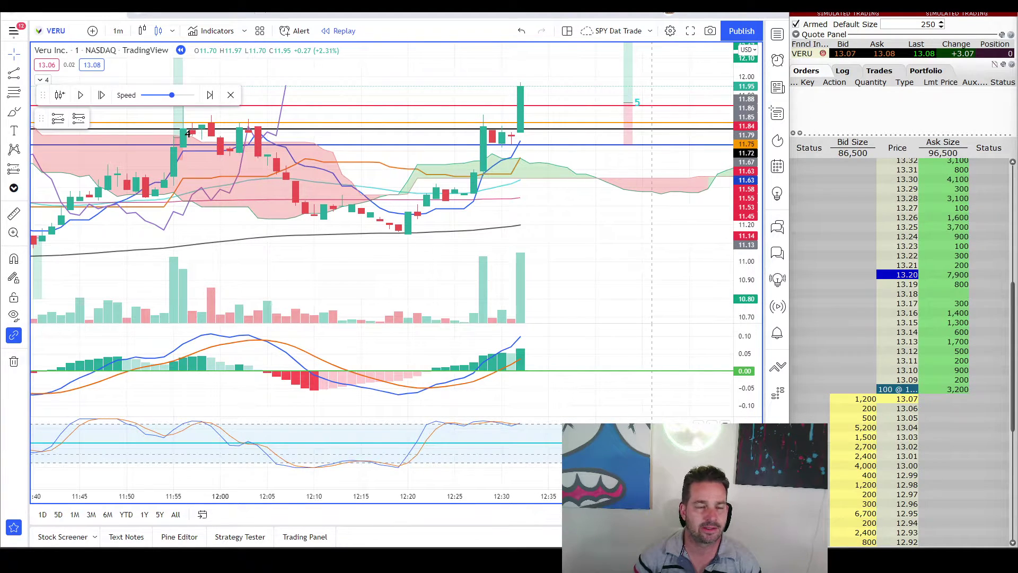
left_click_drag(611, 250, 516, 246)
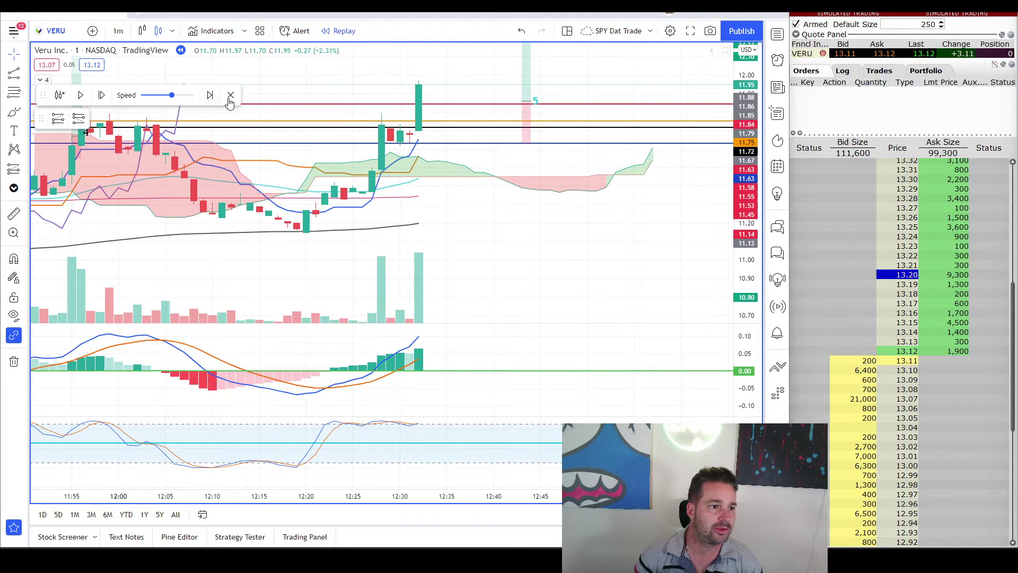
Step: Decline exiting replay mode and move the replay toolbar up to the chart header
left_click(211, 97)
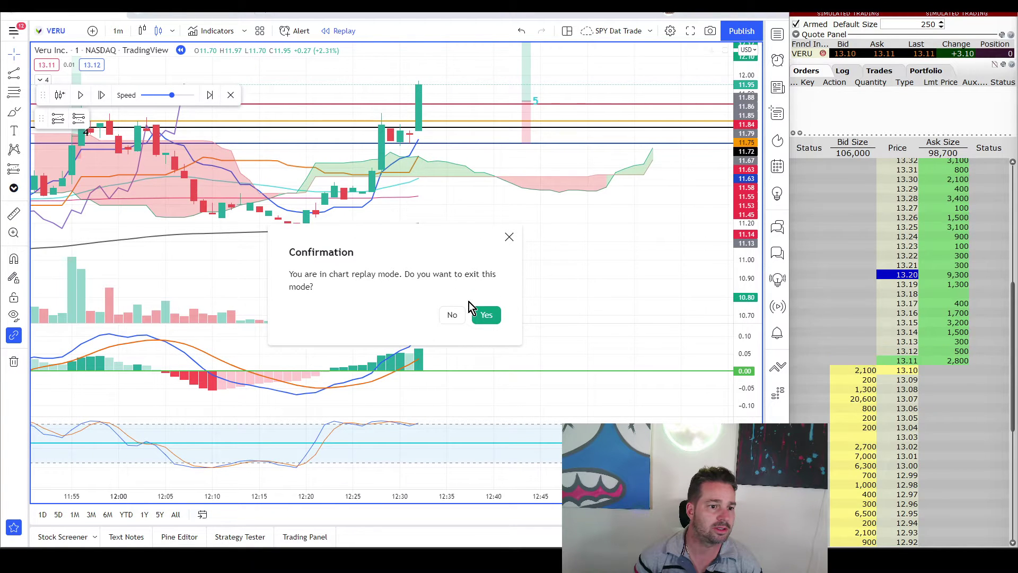
left_click(459, 315)
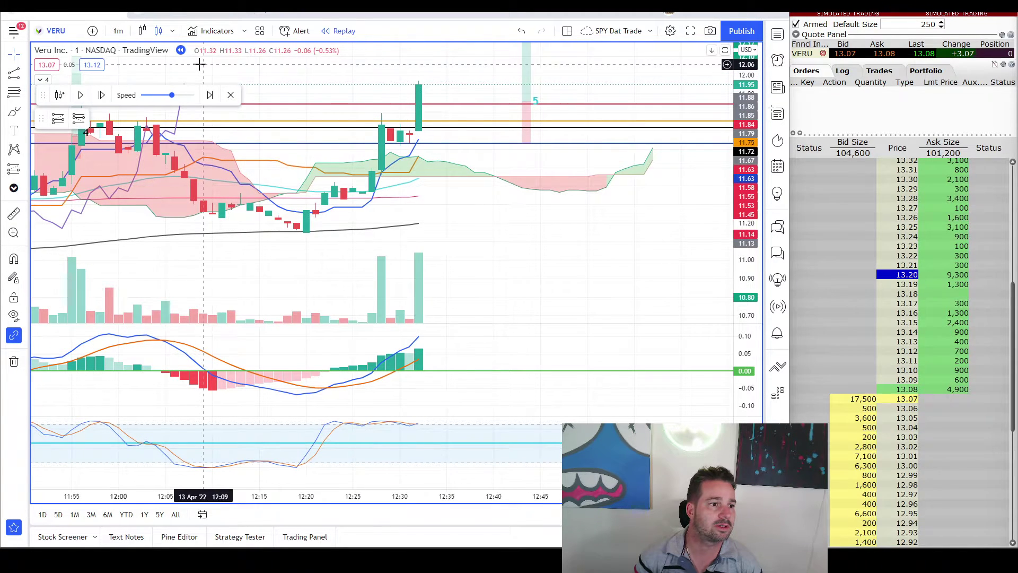
left_click_drag(42, 95, 106, 64)
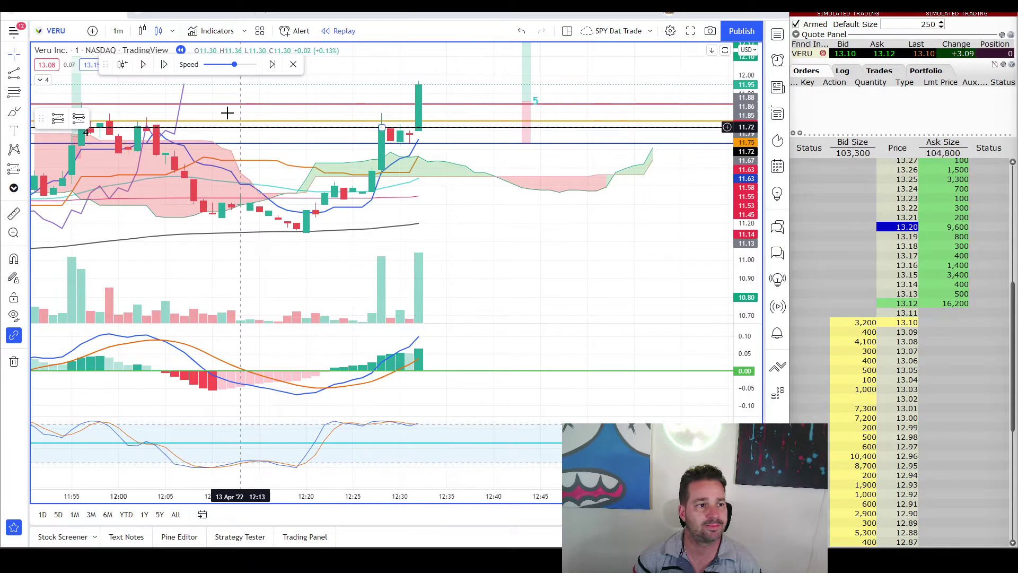
Step: Advance the replay about ten bars to 12:43, the latest candle closing at 11.79
left_click(164, 65)
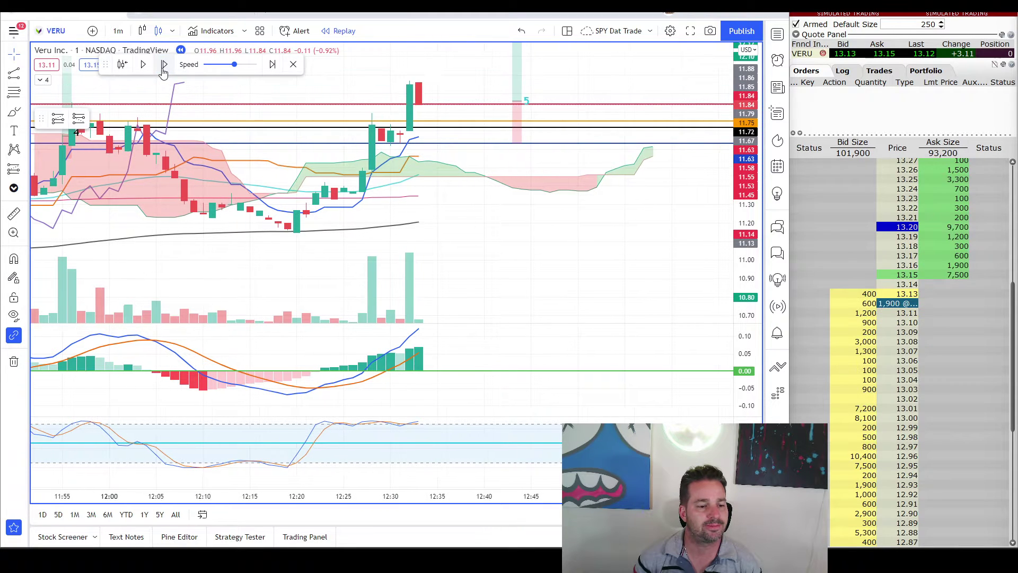
left_click(164, 65)
left_click(164, 64)
left_click(163, 64)
left_click(164, 64)
left_click(164, 65)
left_click(164, 64)
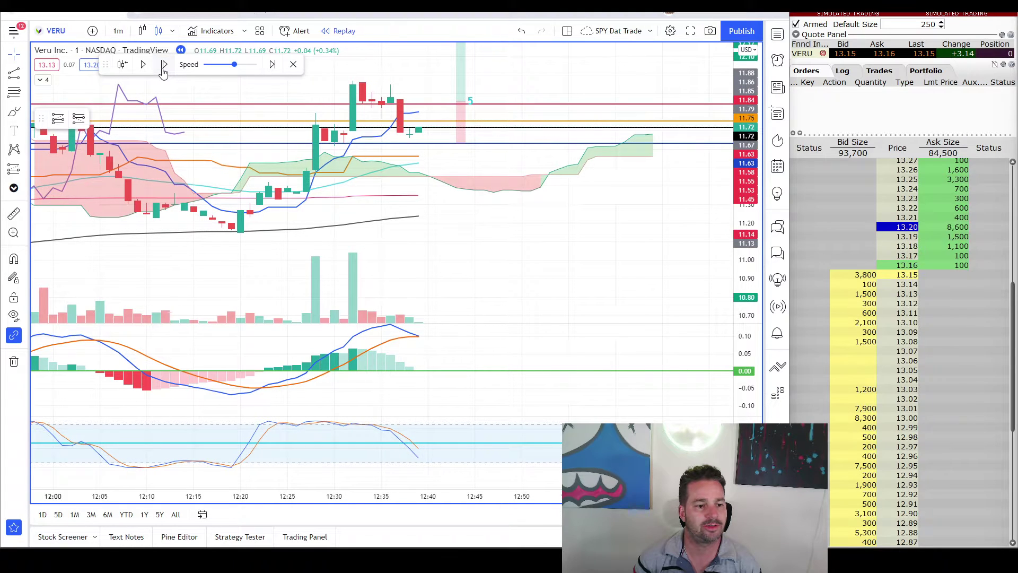
left_click(164, 64)
left_click(164, 65)
left_click(163, 65)
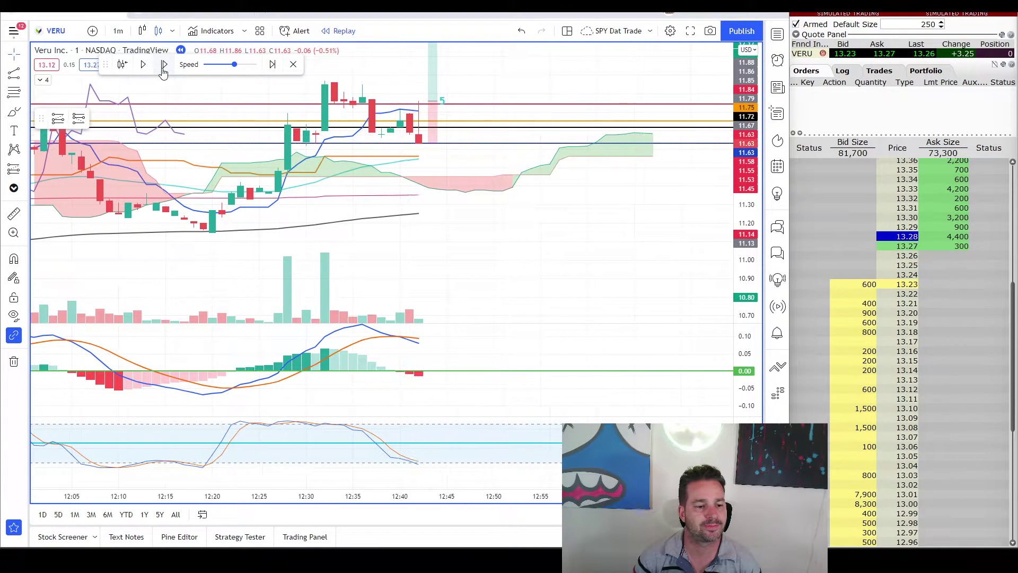
left_click(164, 65)
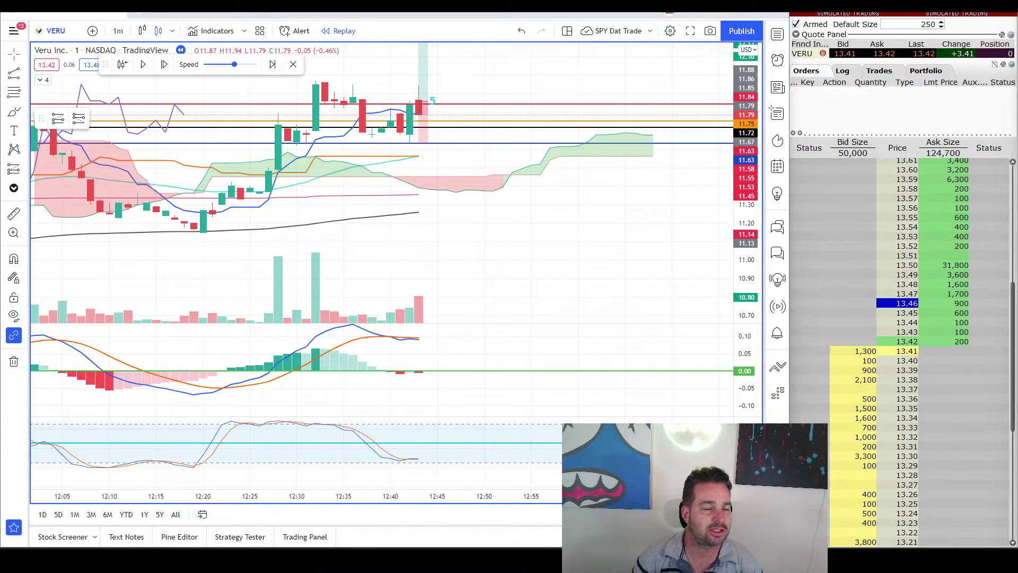
Step: Step the replay five more bars past 12:45 as VERU pulls back toward 11.55
left_click(164, 64)
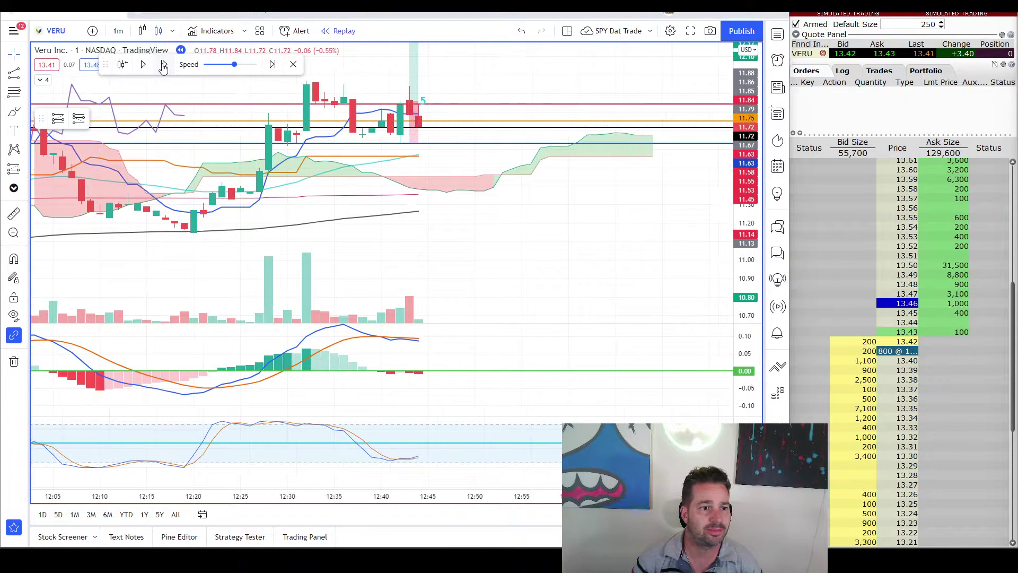
left_click(163, 64)
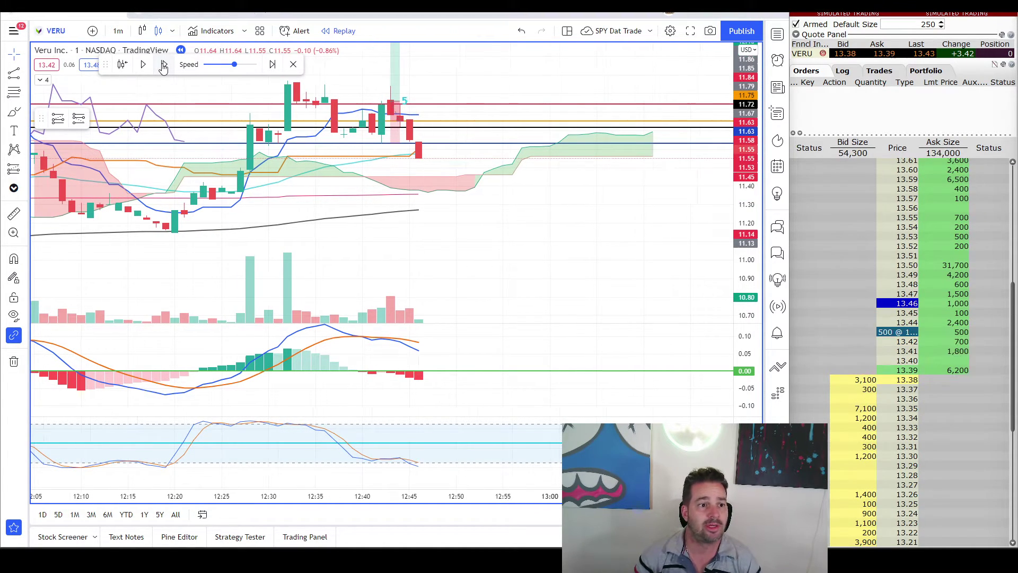
left_click(164, 64)
left_click(163, 64)
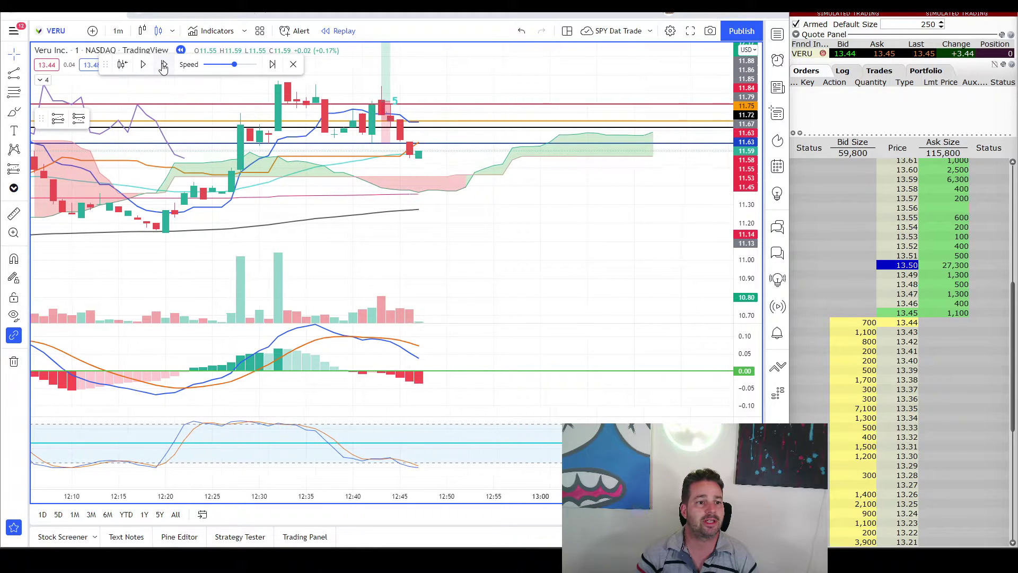
left_click(164, 65)
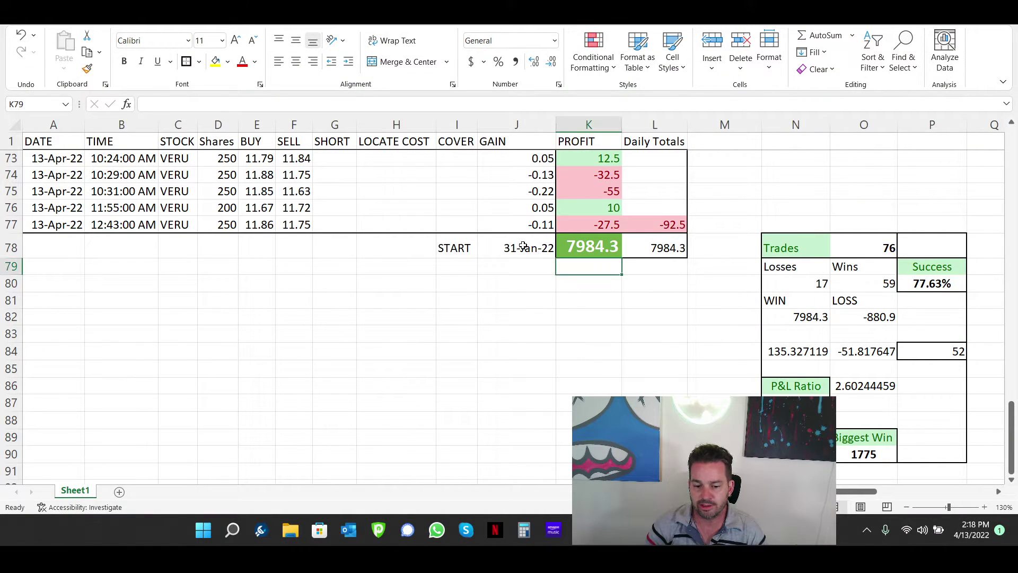
left_click(542, 253)
left_click(681, 223)
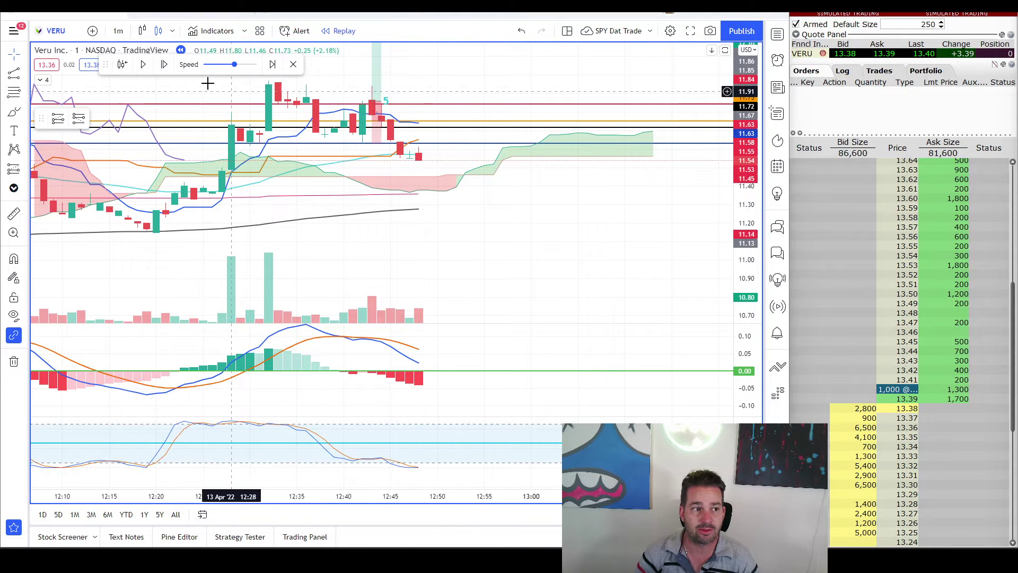
Step: Step the VERU replay forward ten bars to about 13:00, when price jumps above 12
left_click(162, 64)
left_click(161, 65)
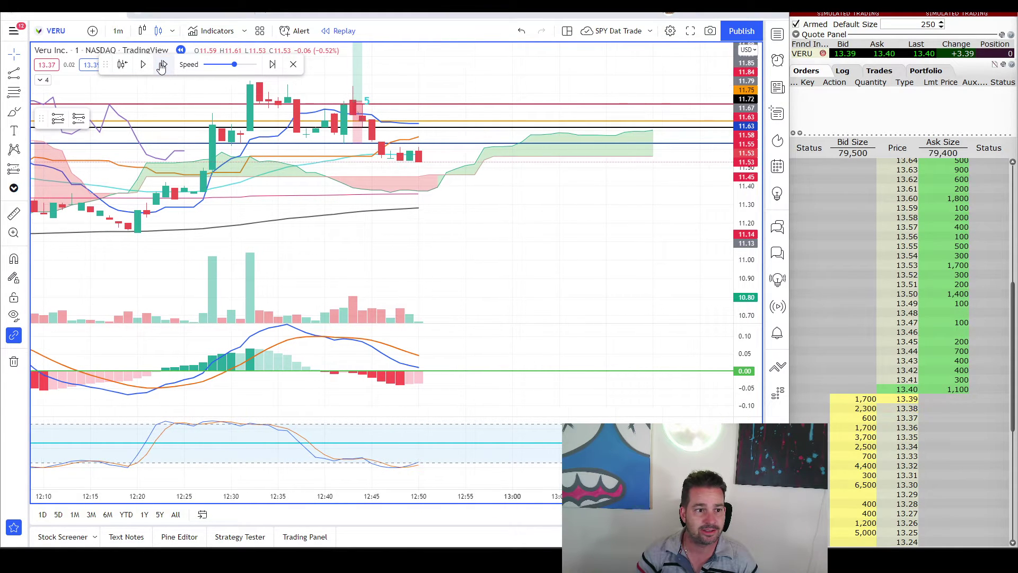
left_click(162, 64)
left_click(161, 64)
left_click(161, 64)
left_click(162, 64)
left_click(162, 64)
left_click(162, 64)
left_click(162, 64)
left_click(161, 64)
left_click(161, 64)
left_click(162, 64)
left_click(162, 64)
left_click(162, 64)
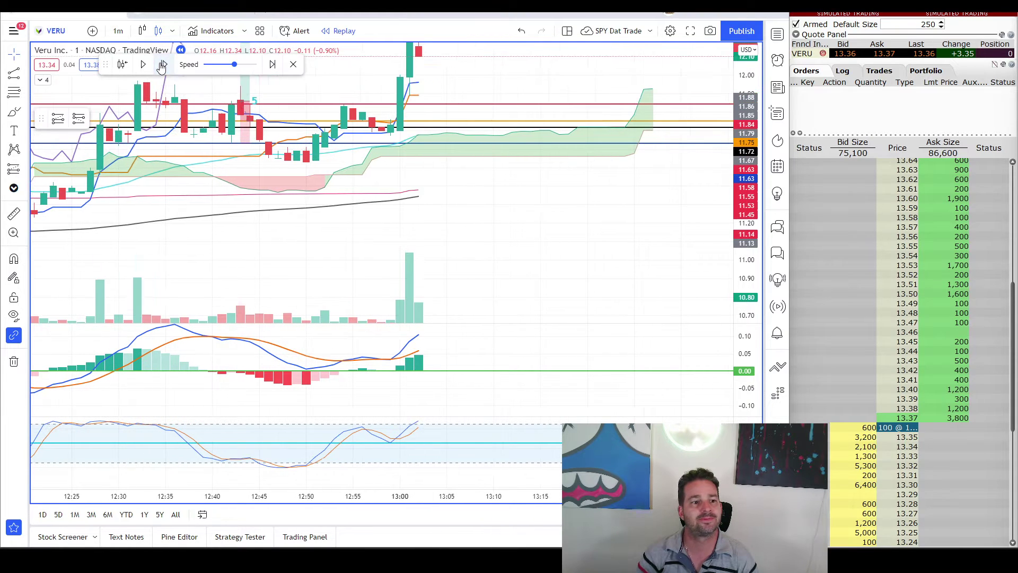
left_click(162, 64)
scroll(565, 202, "left", 3)
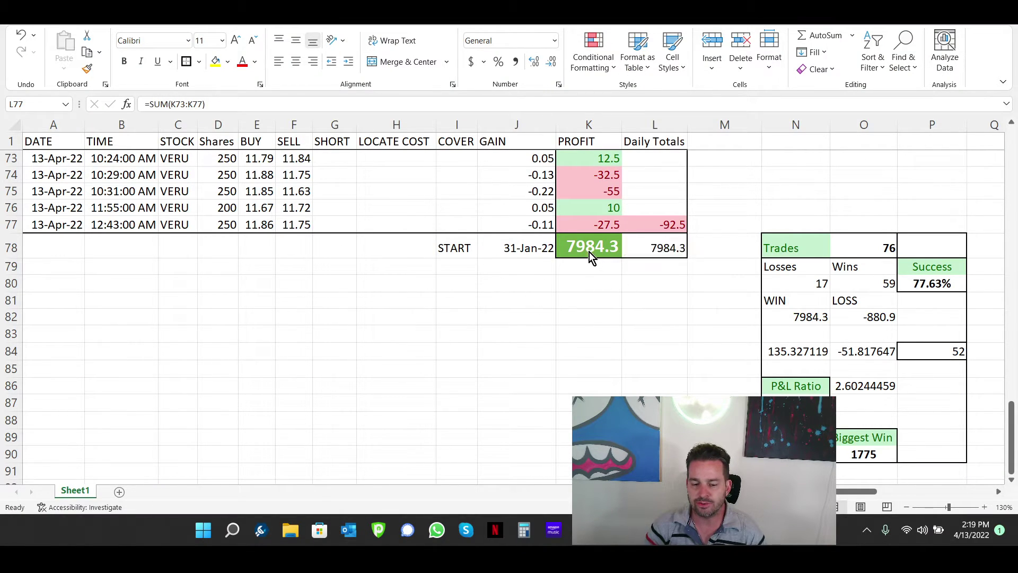
left_click(540, 249)
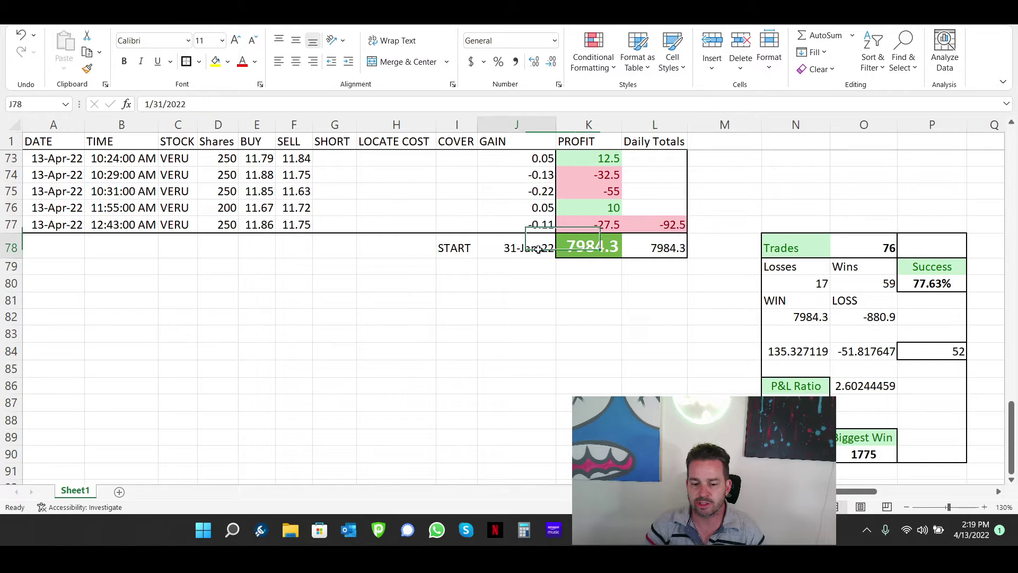
left_click(603, 251)
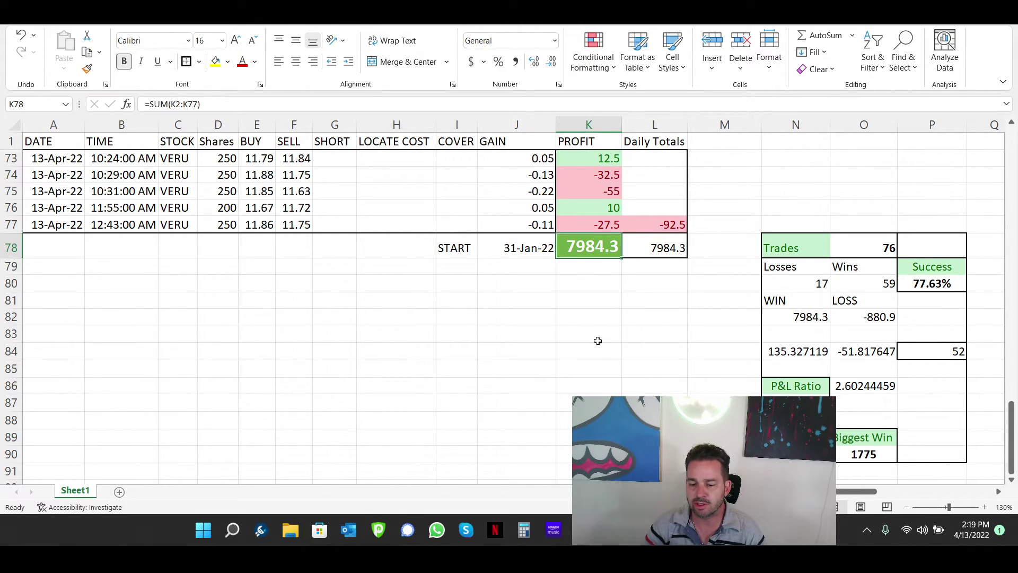
left_click(879, 249)
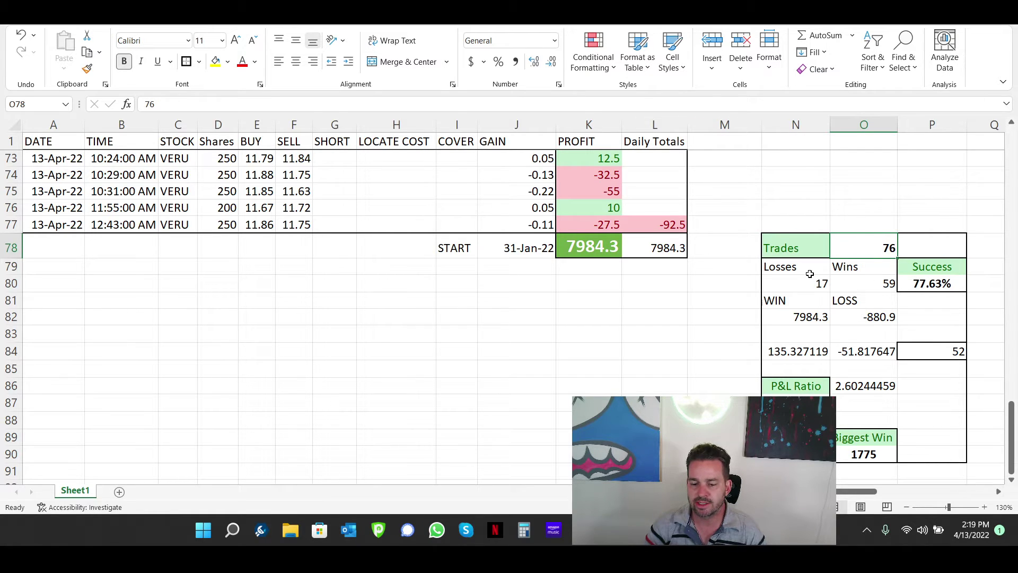
left_click(858, 289)
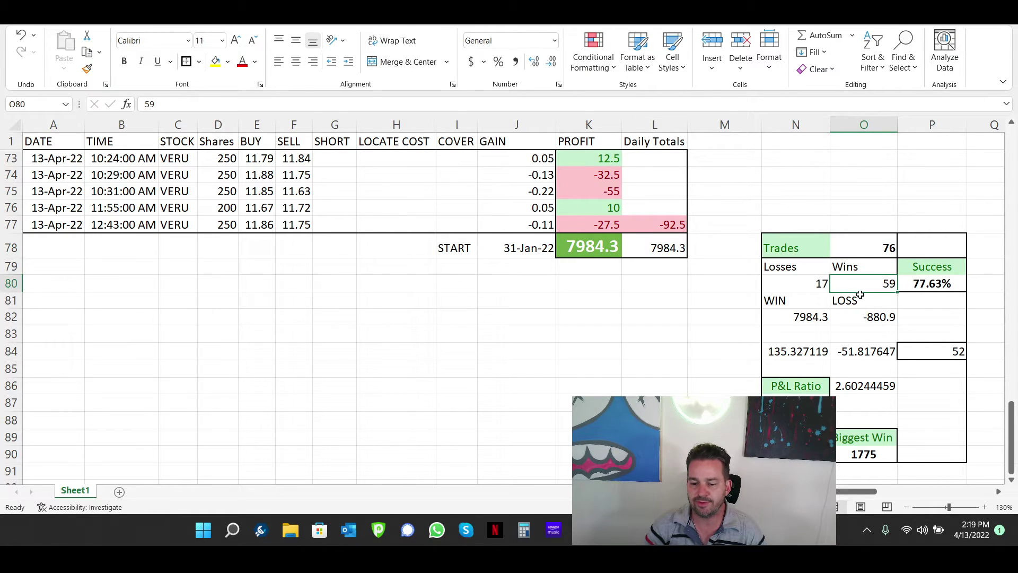
left_click(811, 283)
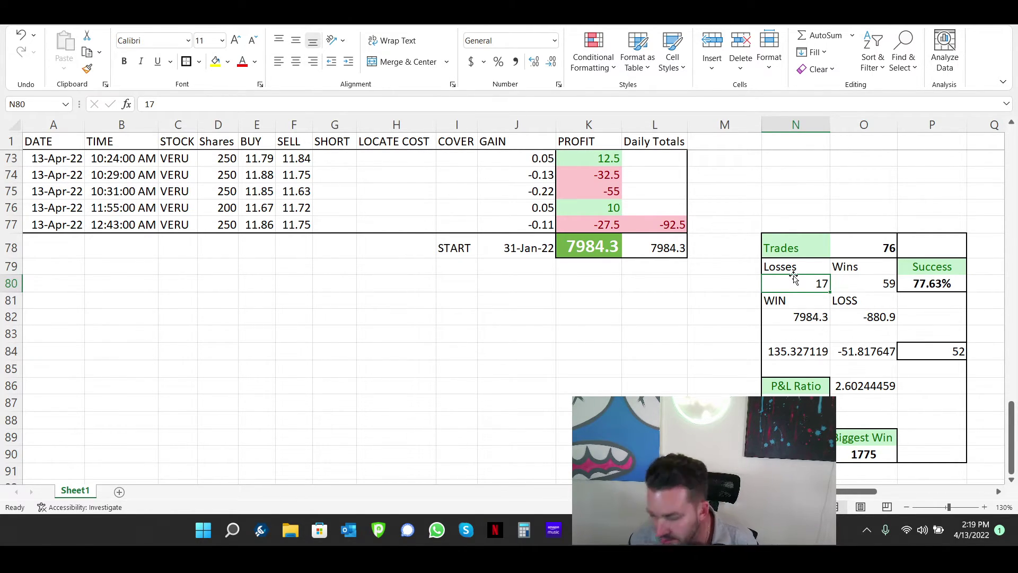
left_click(946, 280)
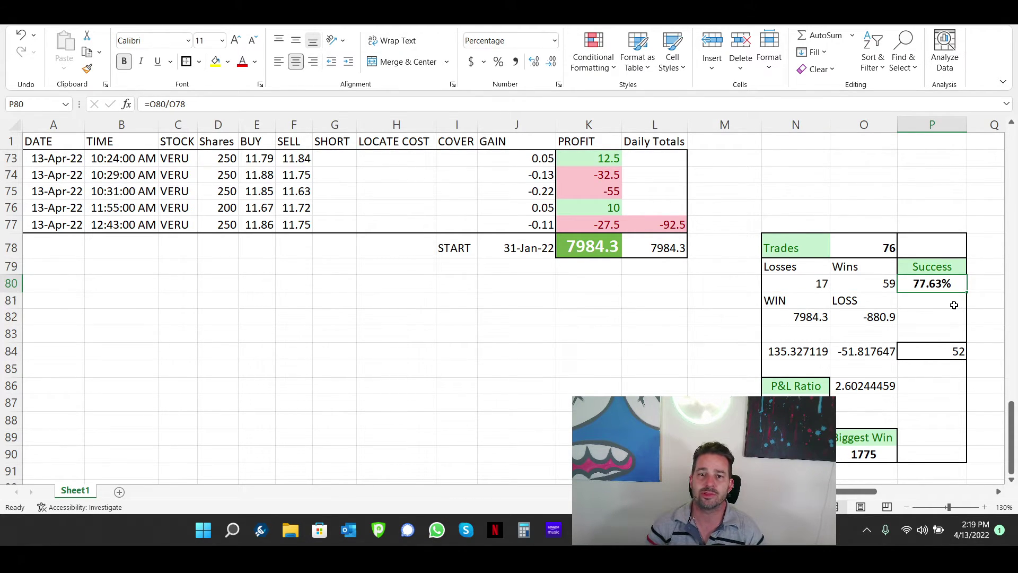
scroll(949, 305, "down", 3)
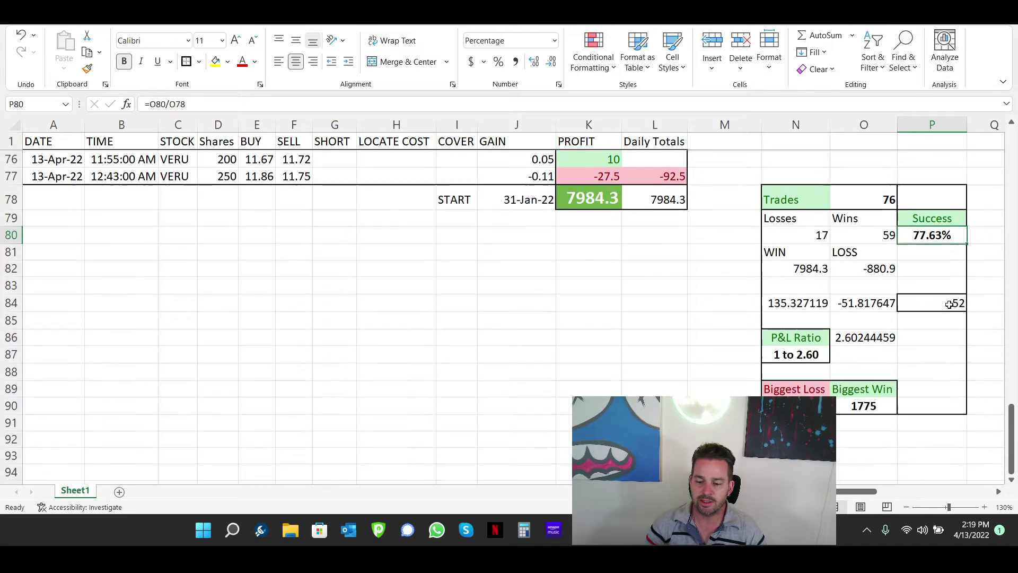
scroll(834, 226, "up", 1)
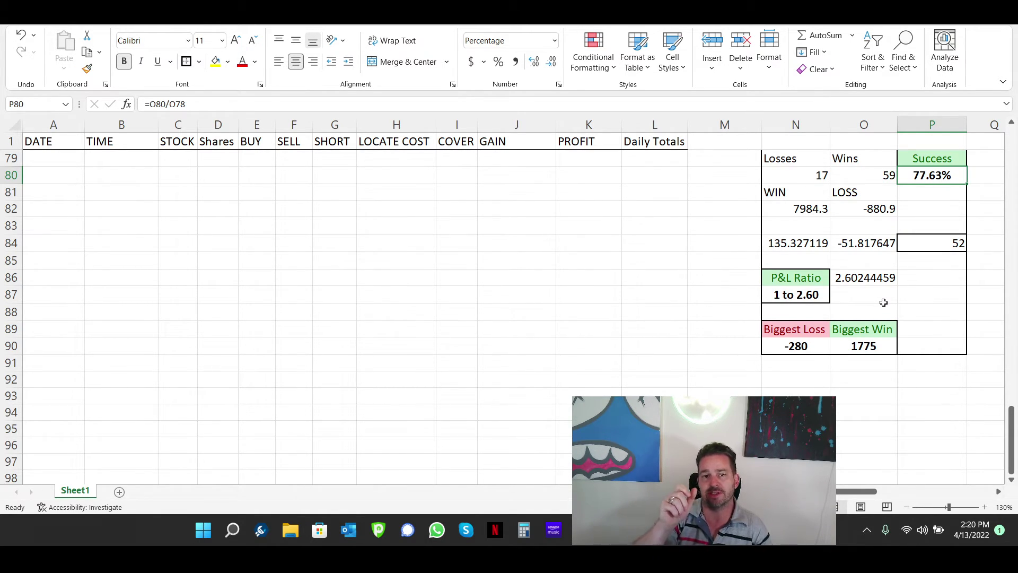
left_click(801, 346)
left_click(884, 347)
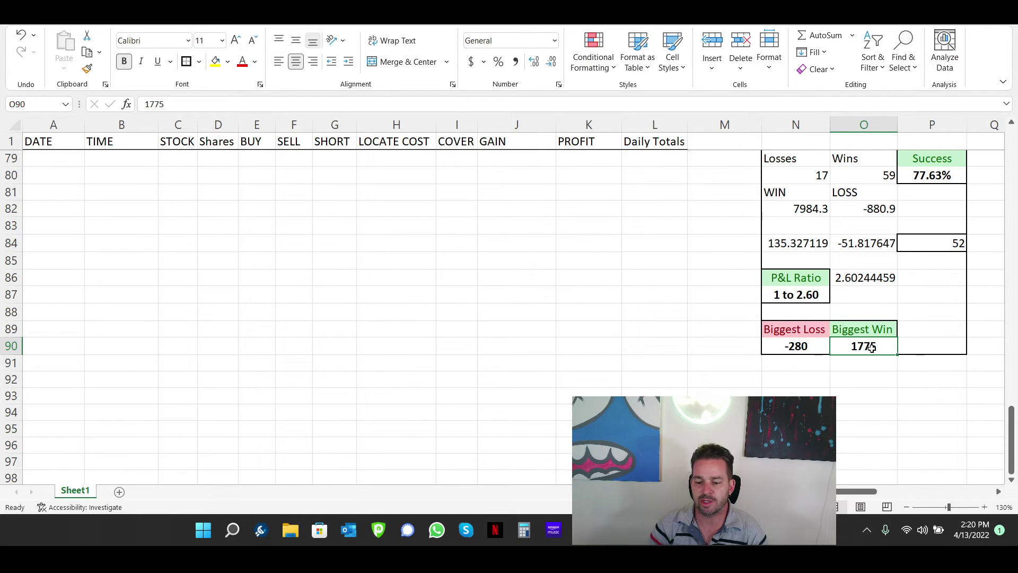
scroll(641, 228, "up", 8)
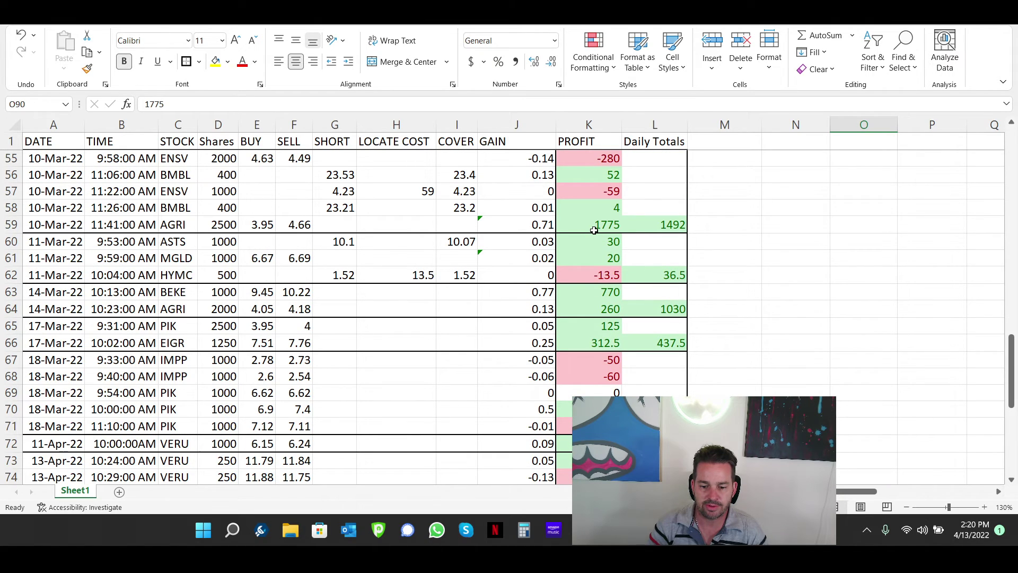
scroll(594, 229, "down", 6)
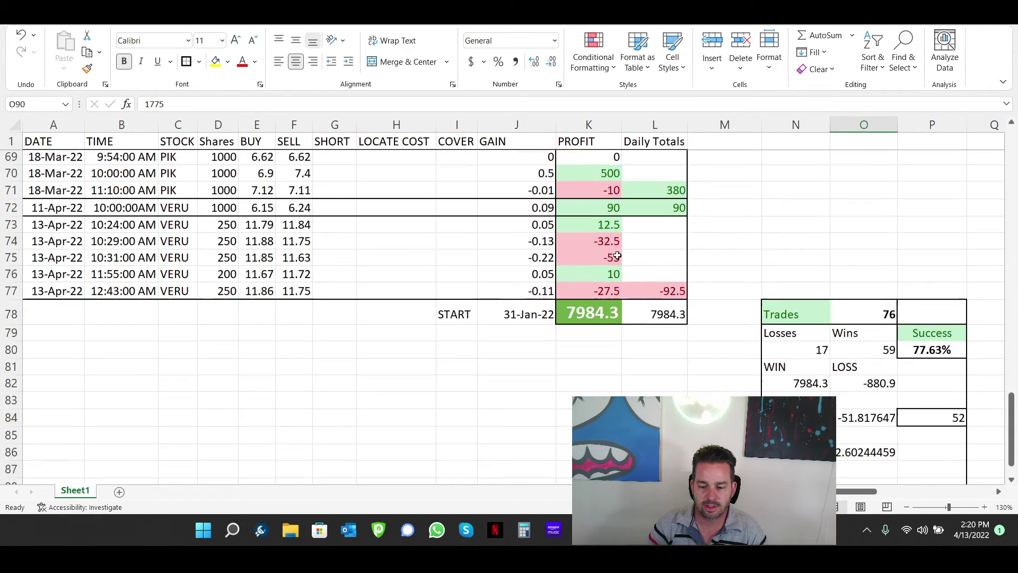
scroll(617, 254, "up", 9)
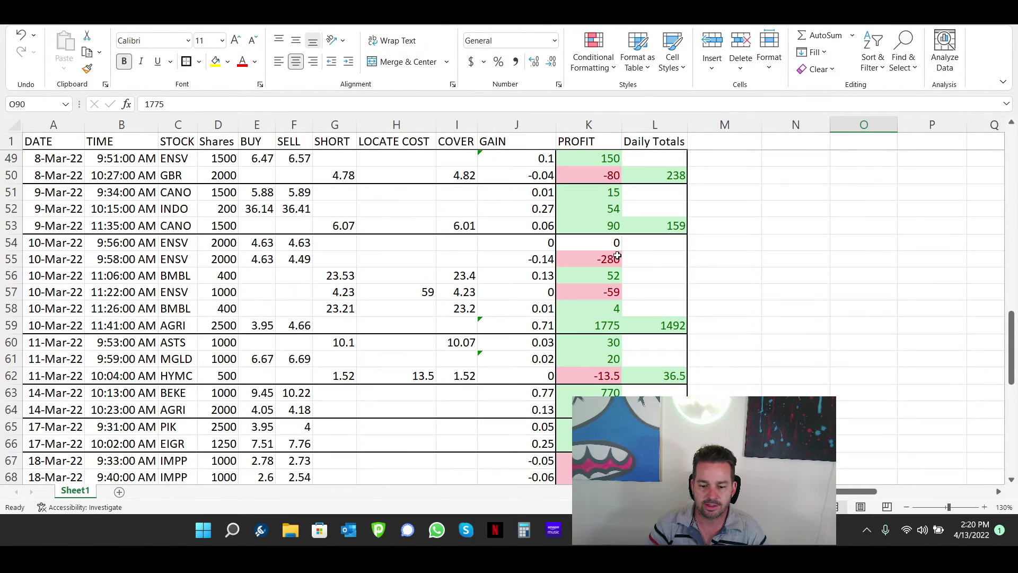
scroll(617, 255, "up", 2)
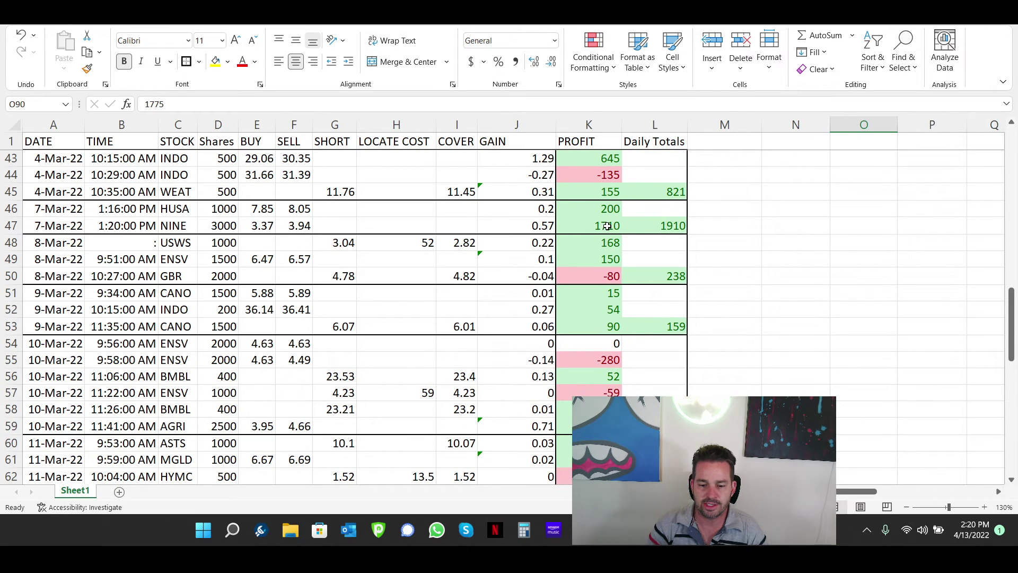
left_click(607, 227)
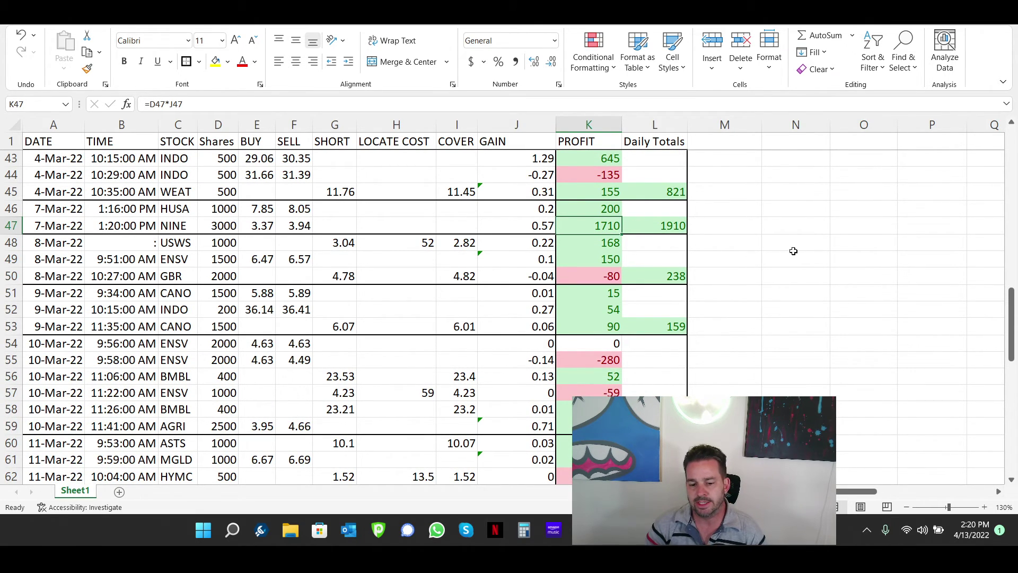
scroll(779, 267, "down", 7)
scroll(780, 267, "down", 4)
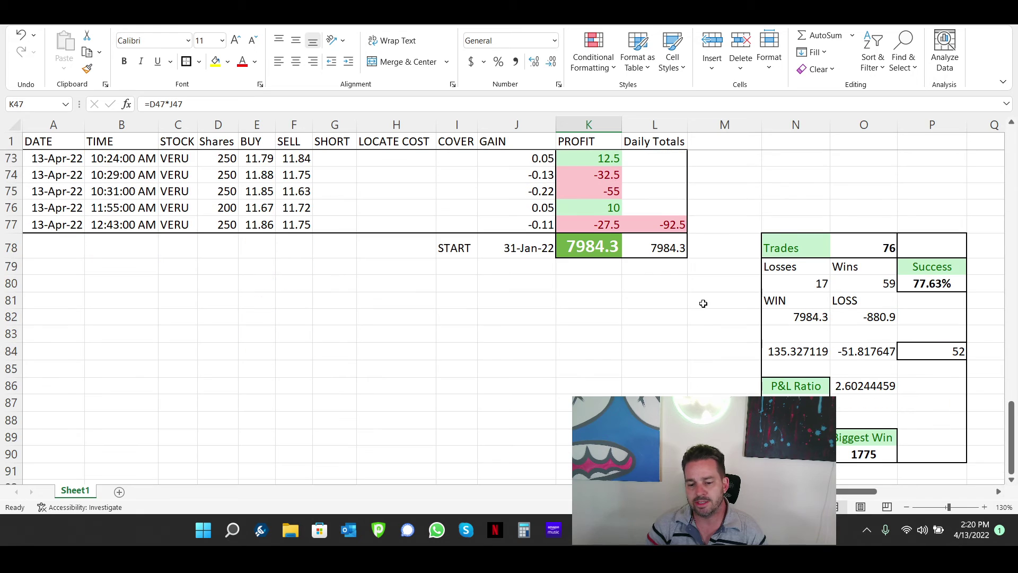
Step: Scroll the trade log to the P&L Ratio block (135.33 average win, -51.82 average loss)
scroll(703, 303, "down", 2)
scroll(703, 303, "up", 2)
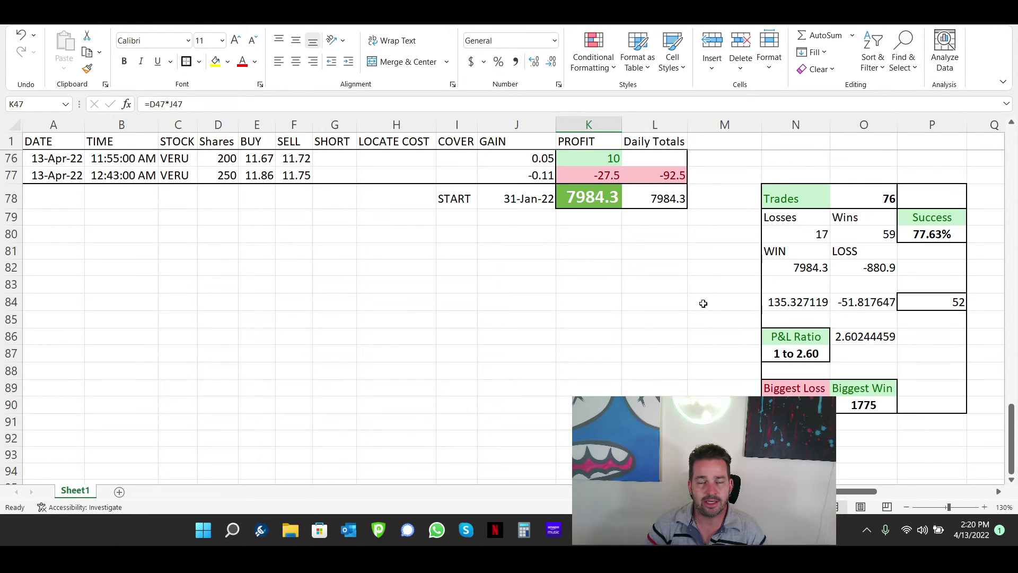